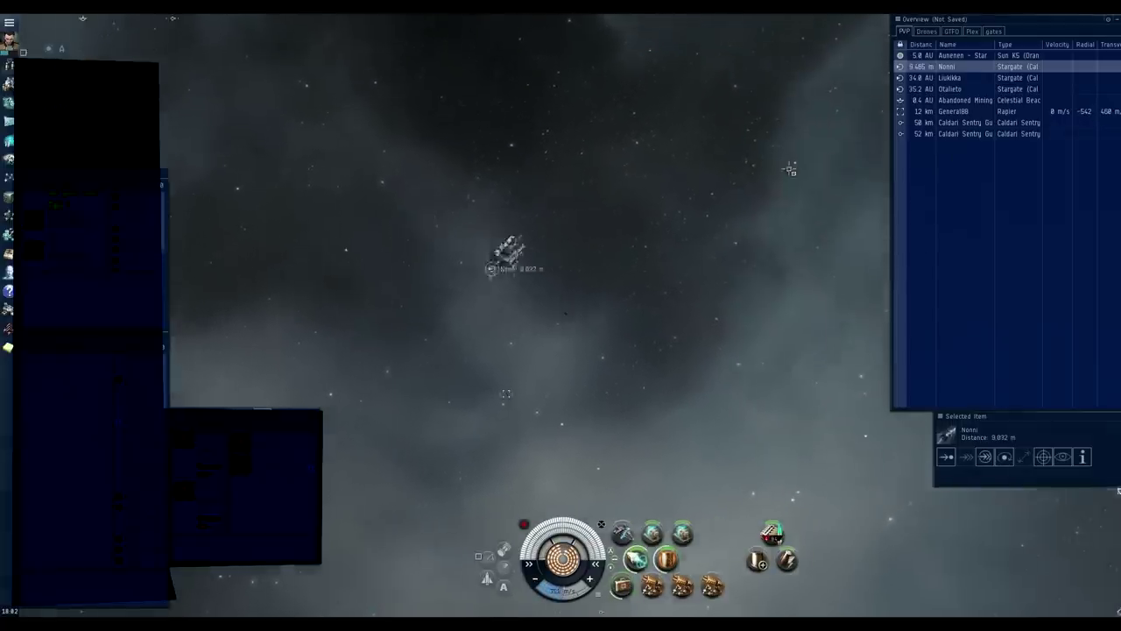
Step: Wait by the stargate, checking the sentry gun and the arriving Charon freighter in the overview
mouse_move(758, 172)
left_mouse_down()
mouse_move(805, 172)
mouse_move(868, 142)
left_mouse_up()
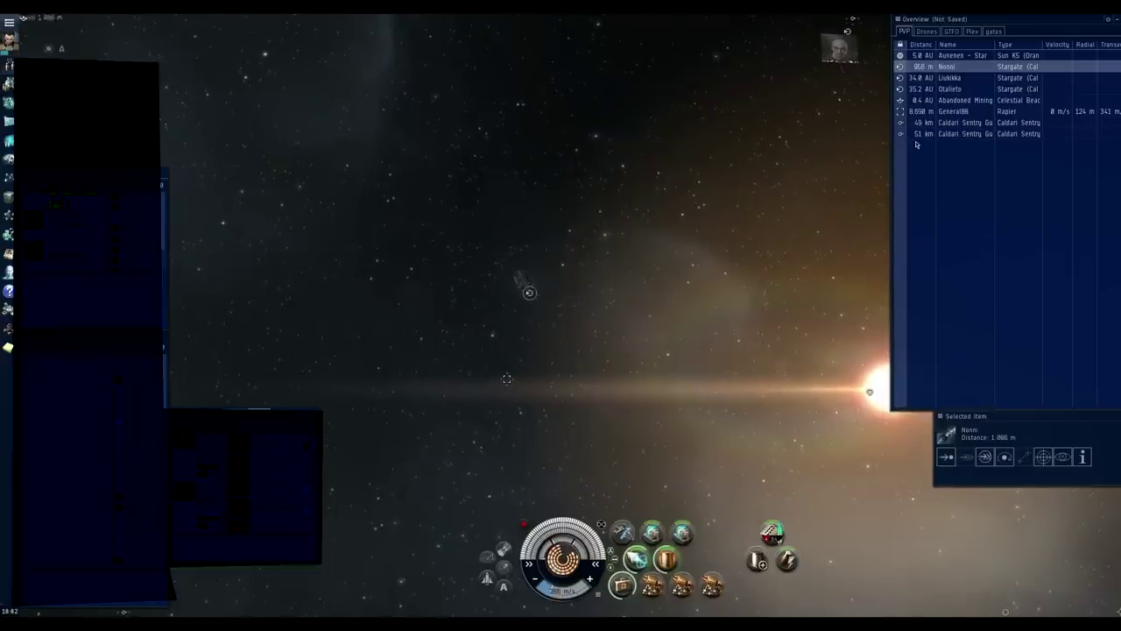
right_click(926, 136)
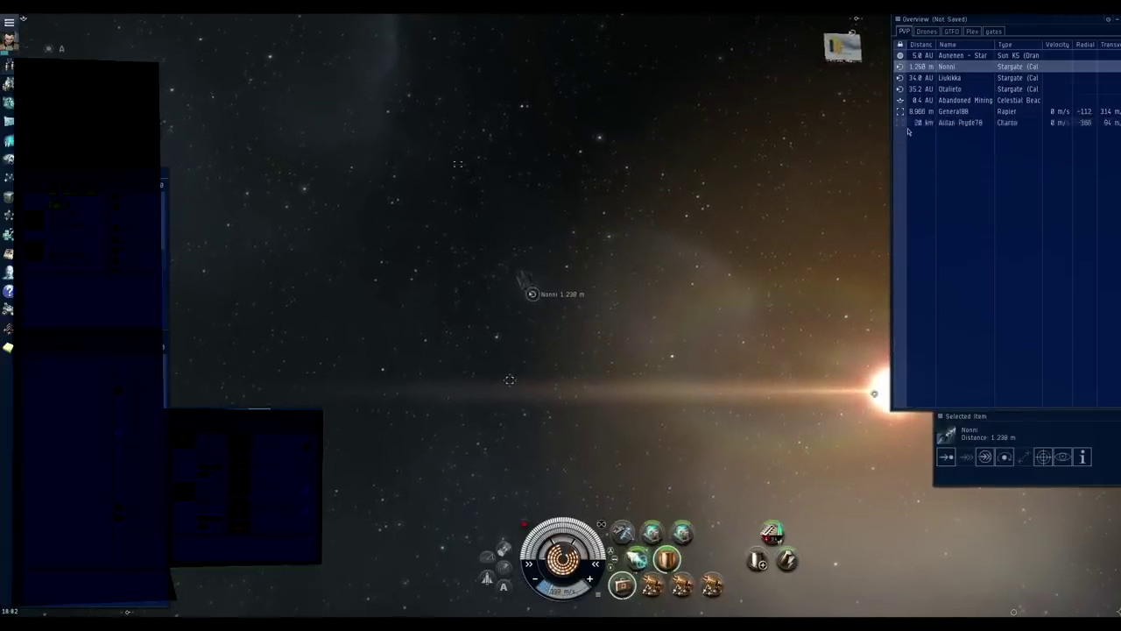
right_click(928, 123)
Step: Approach the first Charon freighter and lock and fire on it with F1
left_click(959, 140)
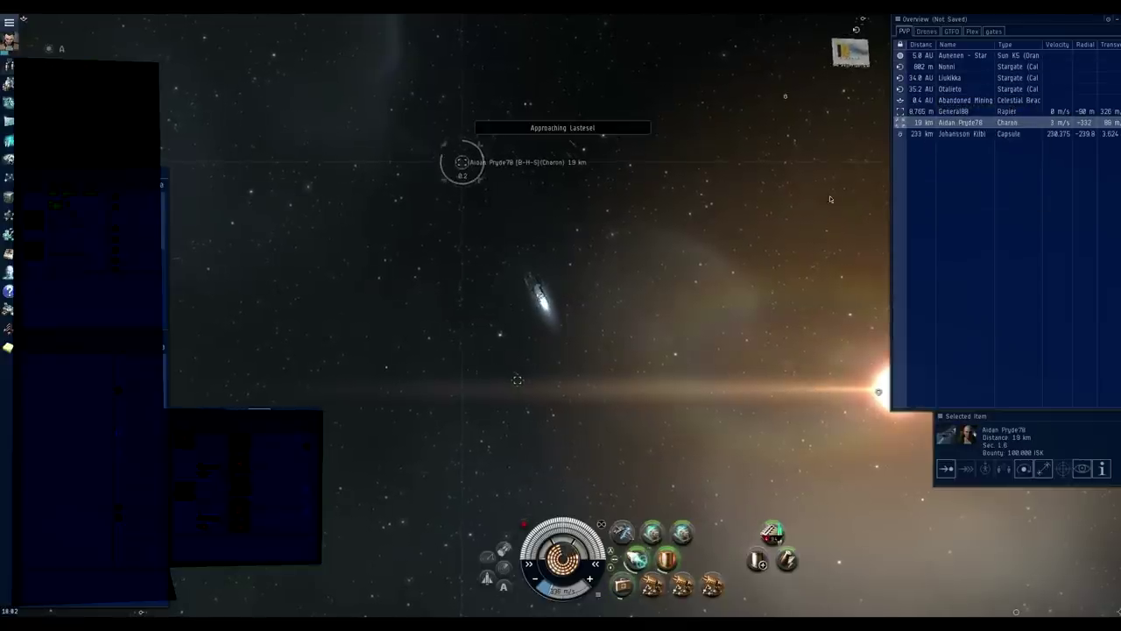
key("F1")
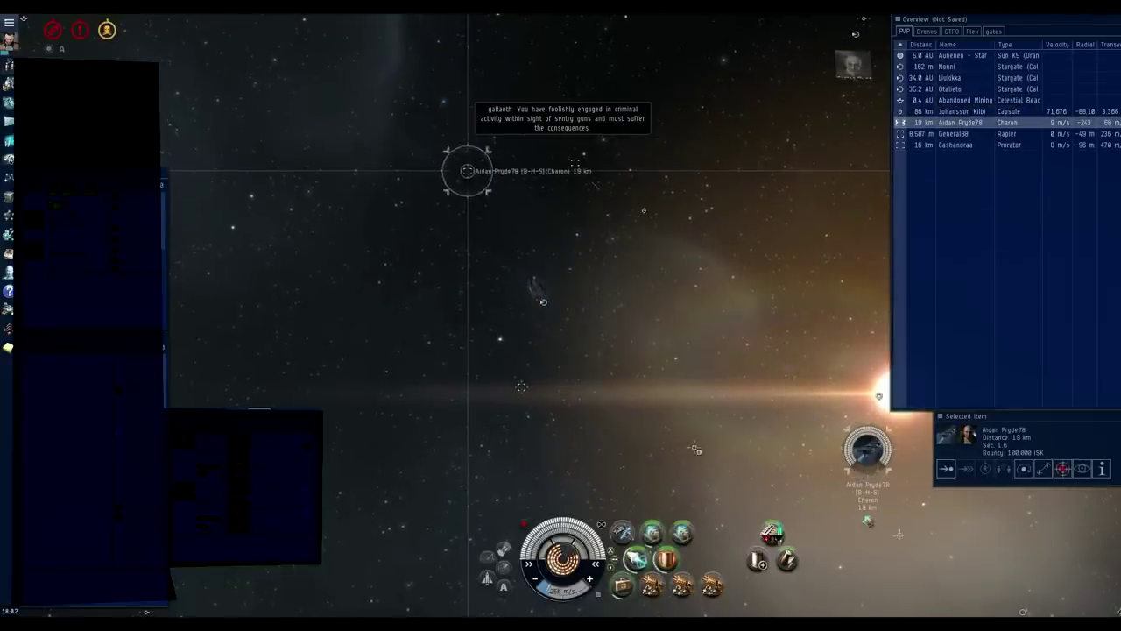
left_click(954, 145)
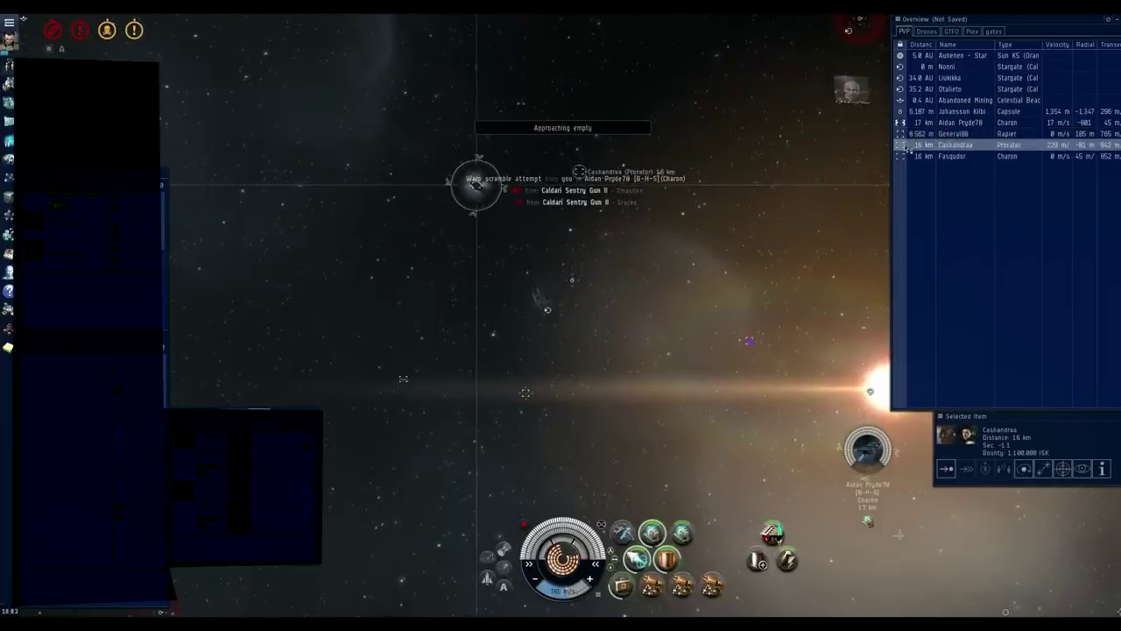
Step: Lock the second Charon, approach a fleet member, then refocus the first Charon
left_click(914, 156)
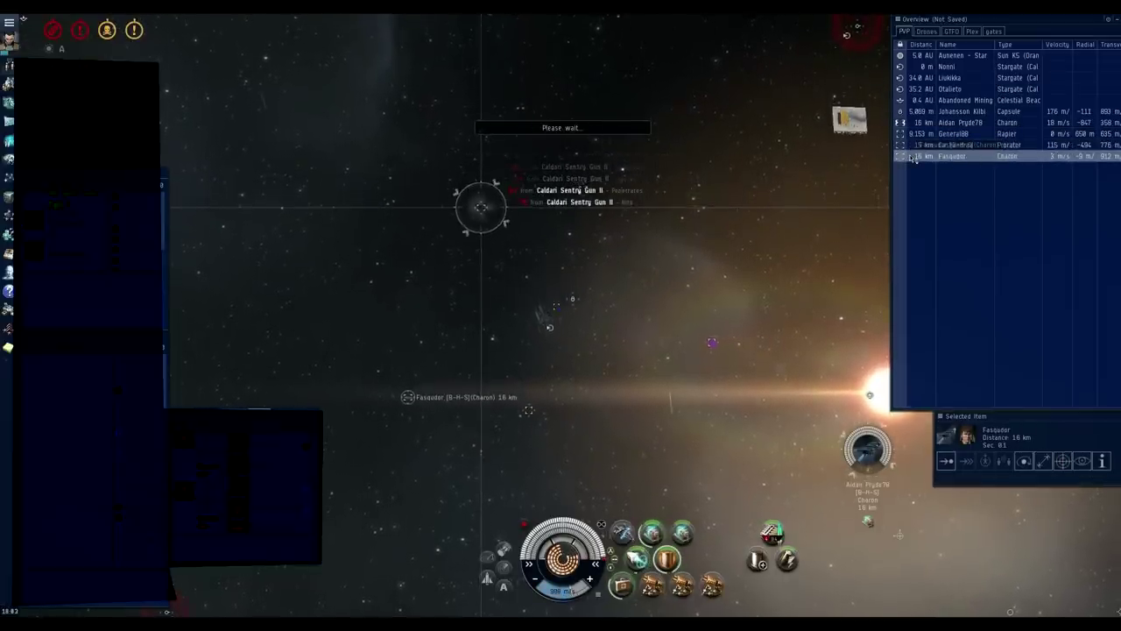
right_click(914, 157)
left_click(946, 220)
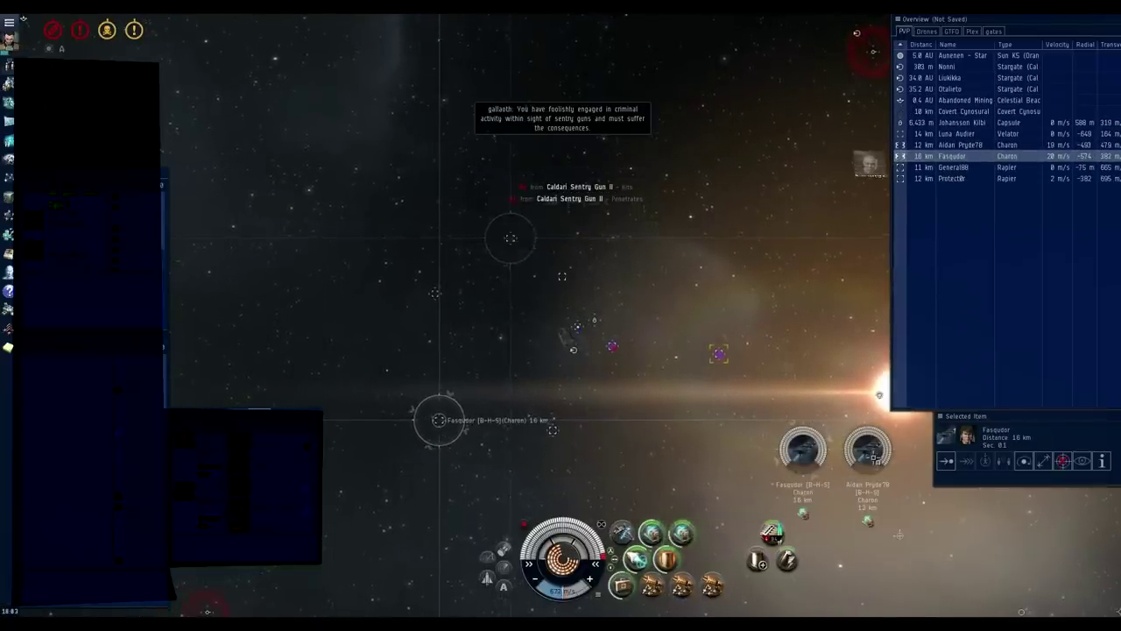
right_click(866, 451)
left_click(902, 464)
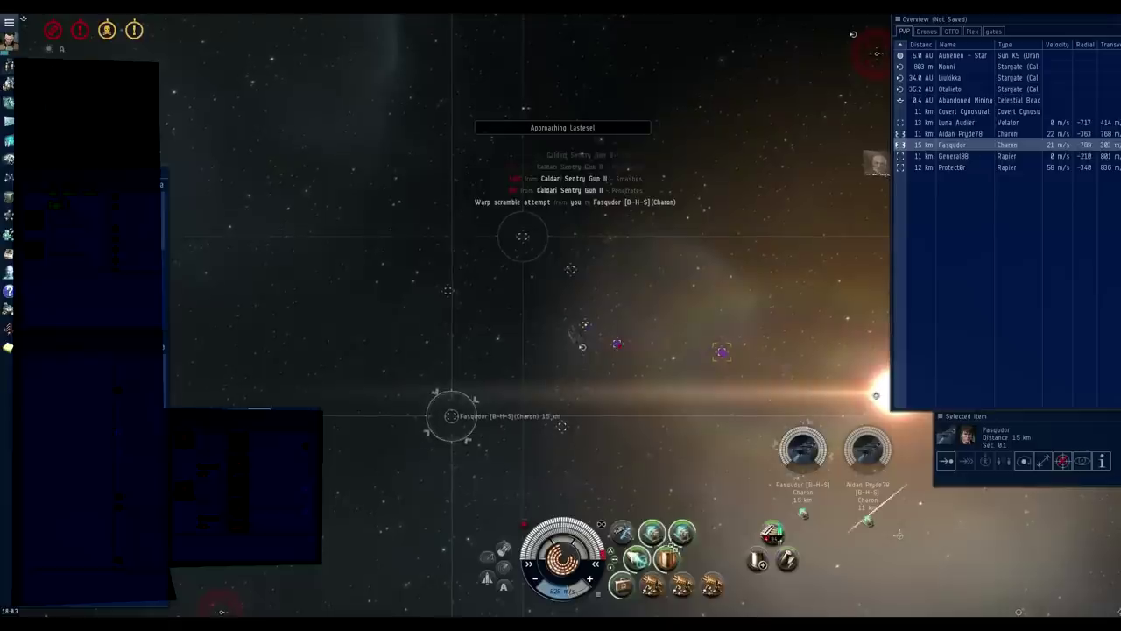
left_click(867, 451)
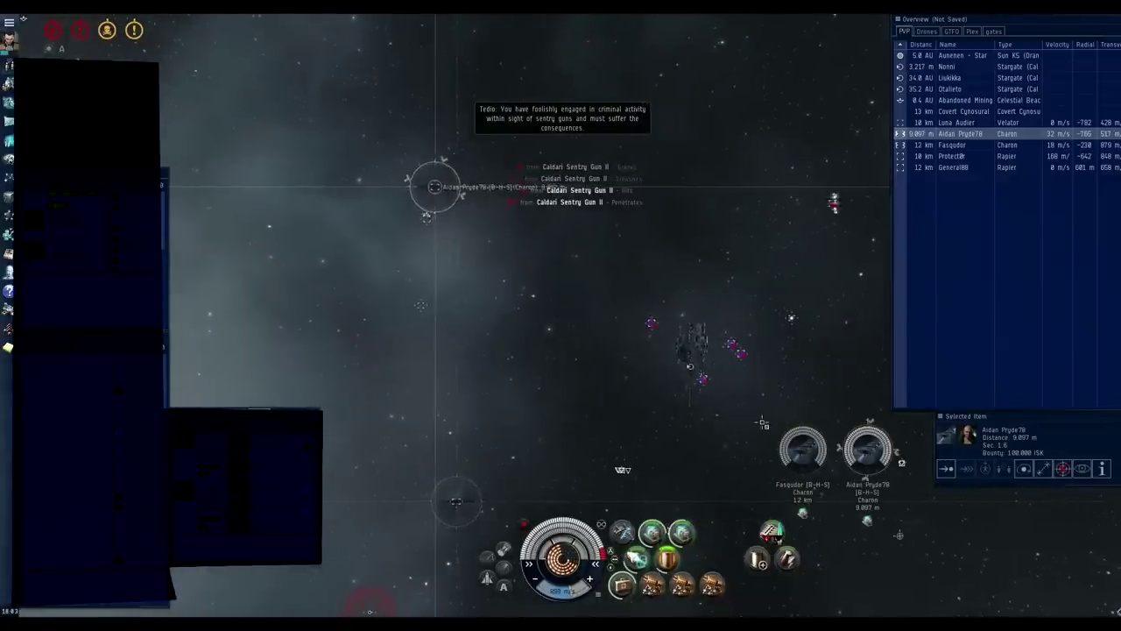
Step: Set the ship approaching the first Charon freighter while swinging the view toward the planet
left_click_drag(762, 423, 811, 389)
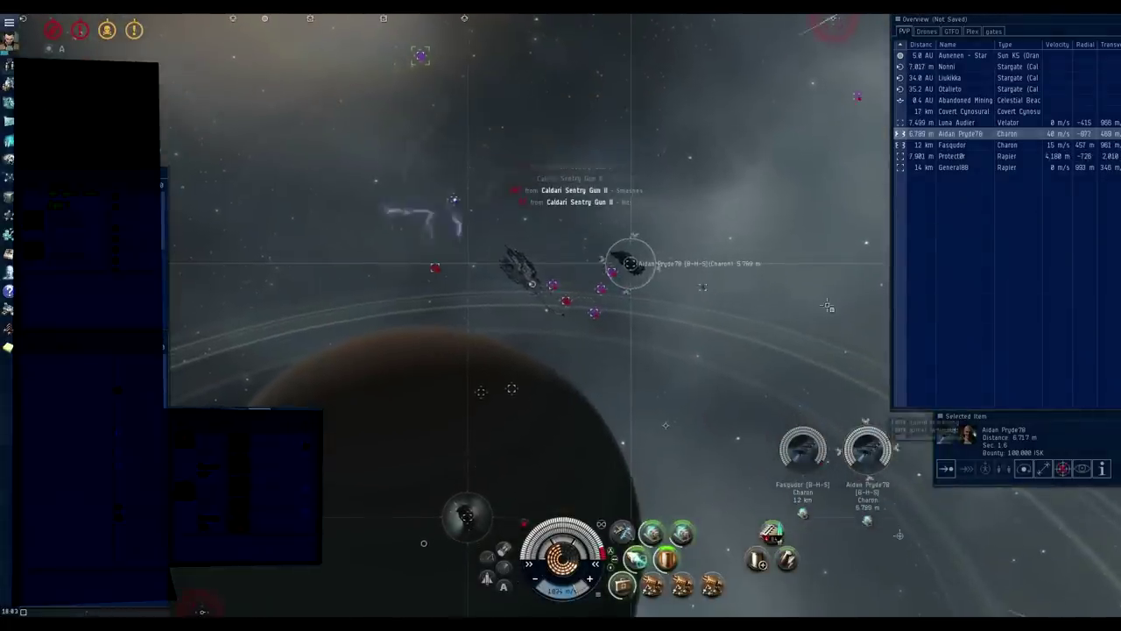
left_click_drag(811, 388, 837, 353)
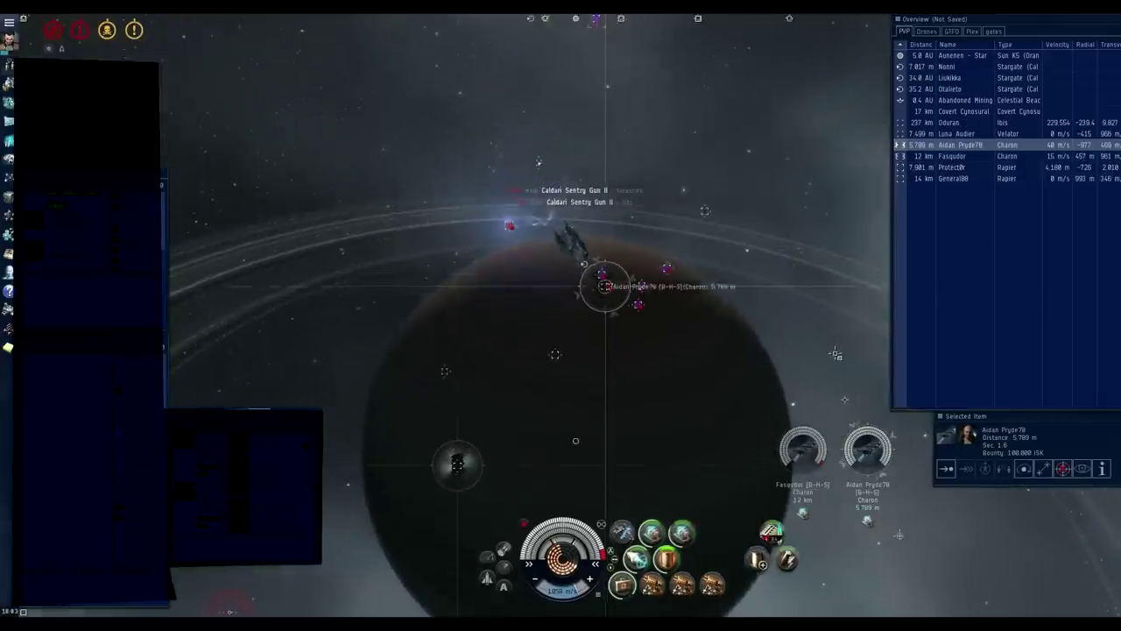
right_click(871, 448)
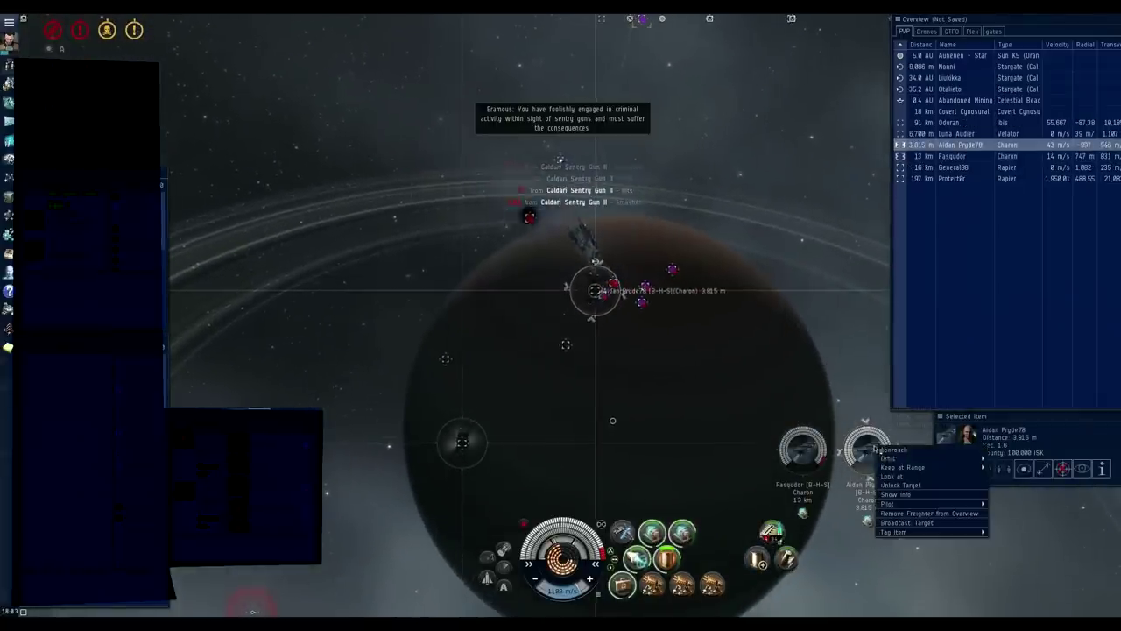
left_click(892, 449)
left_click_drag(784, 142, 843, 284)
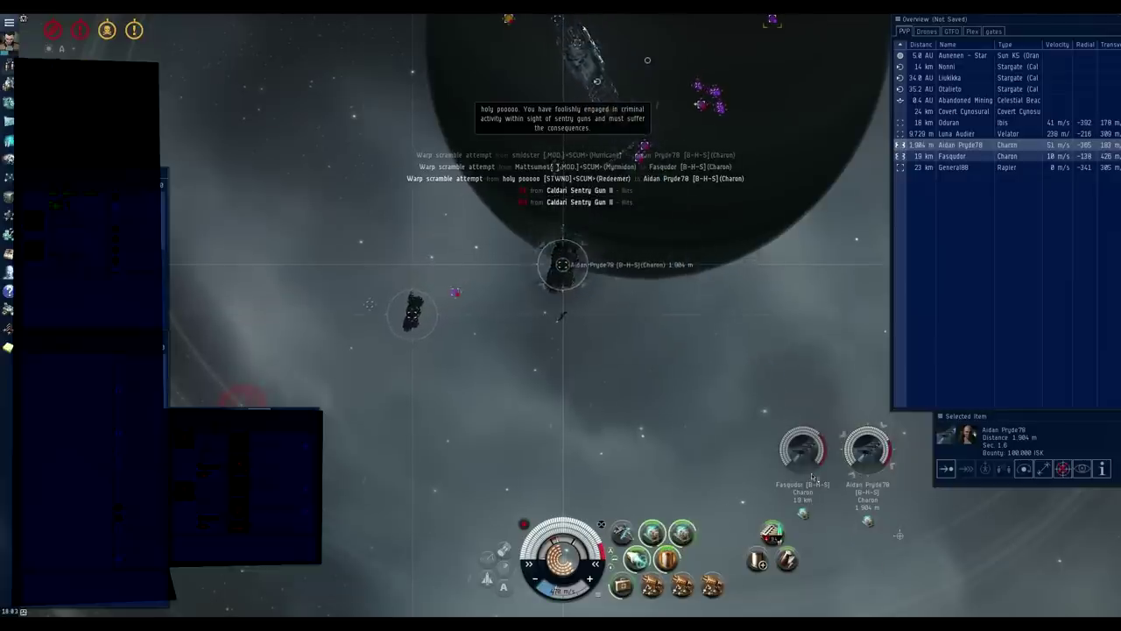
Step: Renew the approach on the first Charon and select the second freighter
right_click(866, 449)
left_click(880, 452)
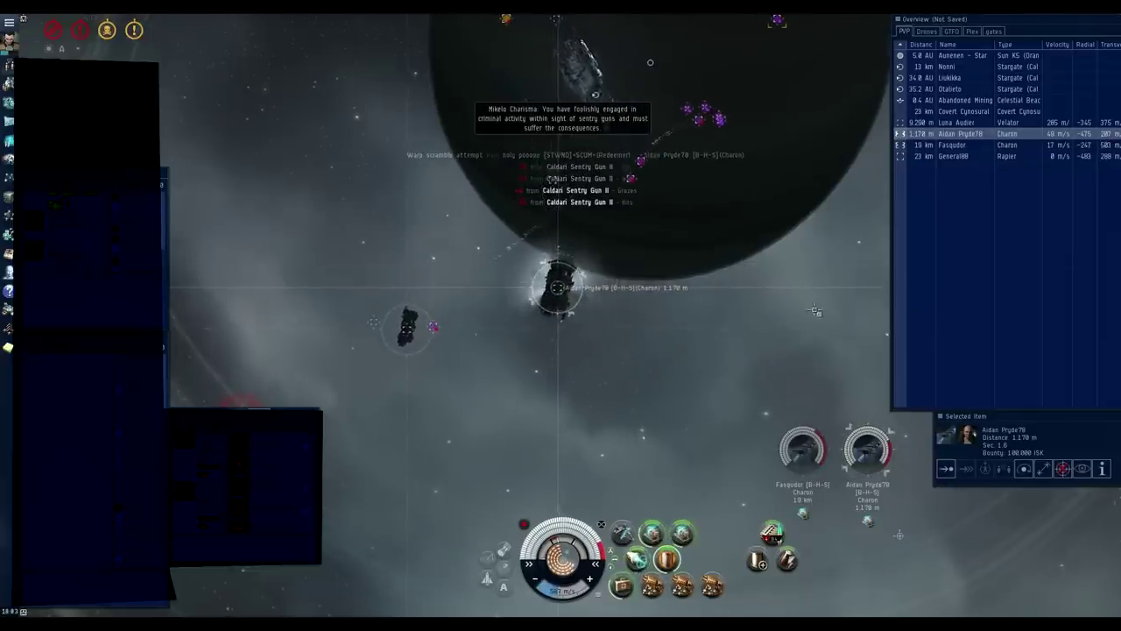
mouse_move(613, 394)
left_mouse_down()
mouse_move(840, 363)
mouse_move(952, 496)
left_mouse_up()
left_click(802, 449)
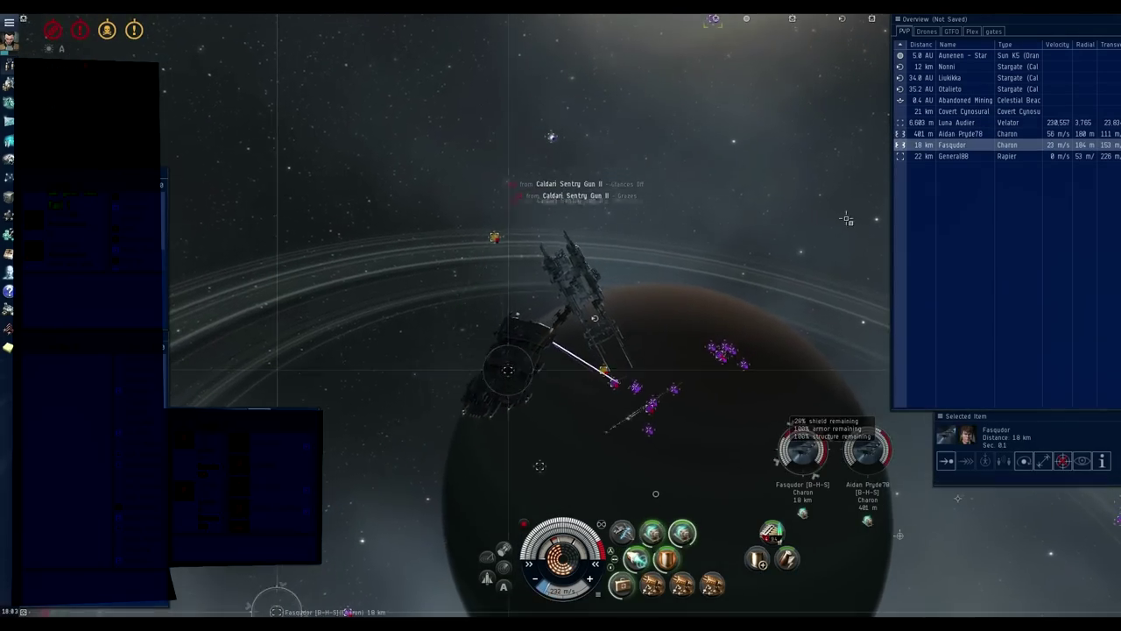
mouse_move(701, 394)
left_mouse_down()
mouse_move(840, 206)
mouse_move(751, 190)
left_mouse_up()
right_click(878, 455)
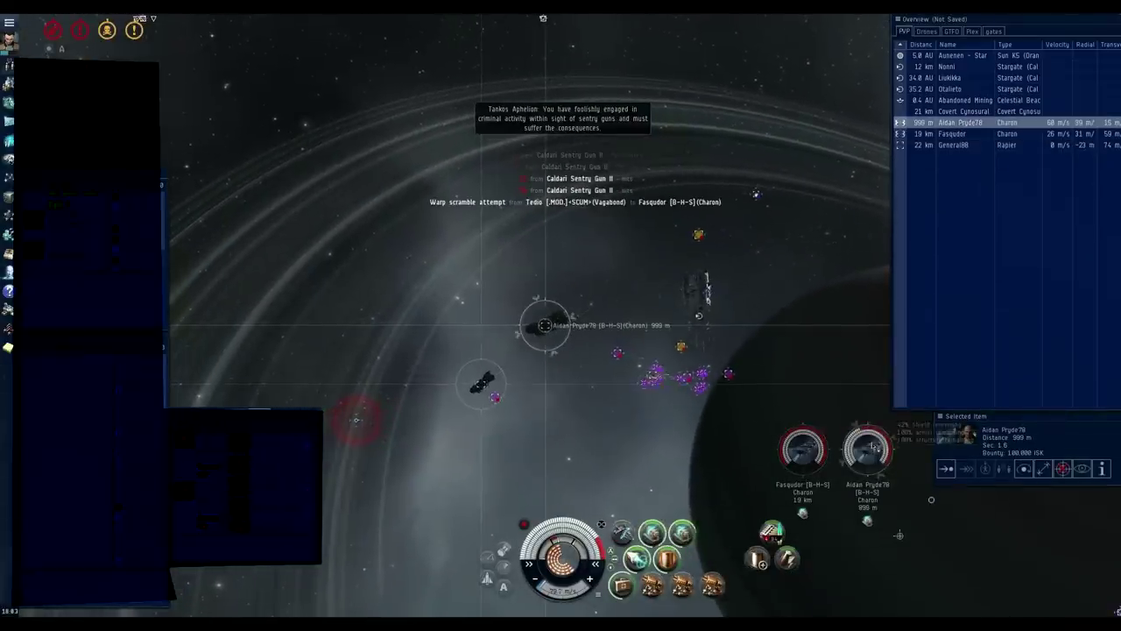
mouse_move(755, 194)
left_mouse_down()
mouse_move(805, 288)
mouse_move(639, 249)
left_mouse_up()
Step: Broadcast the first Charon freighter as the fleet target
right_click(867, 447)
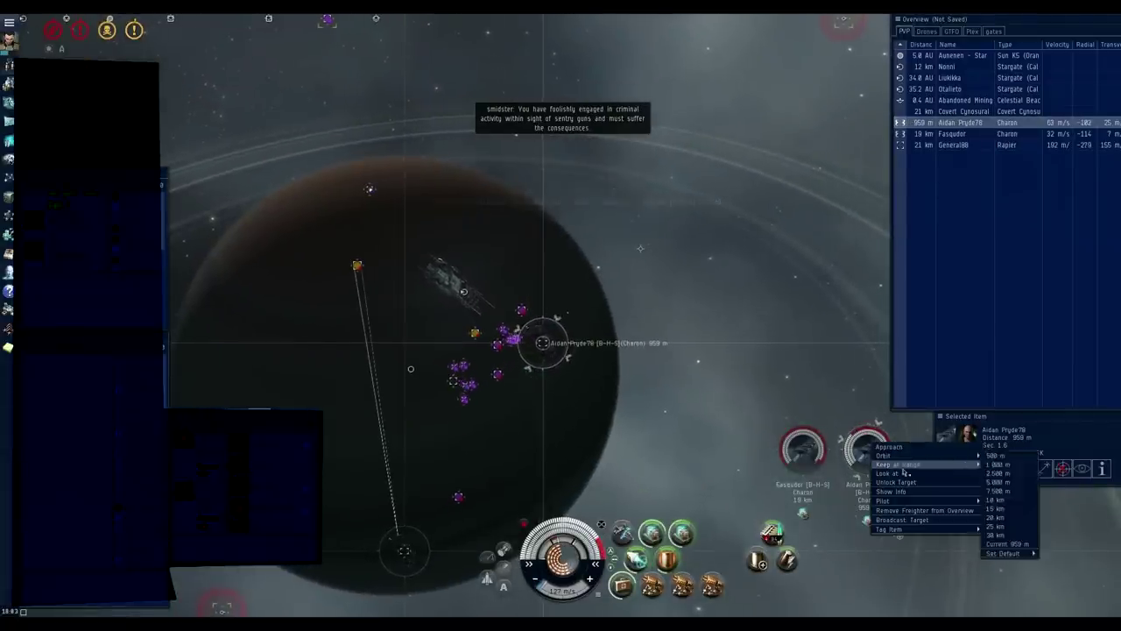
left_click(921, 520)
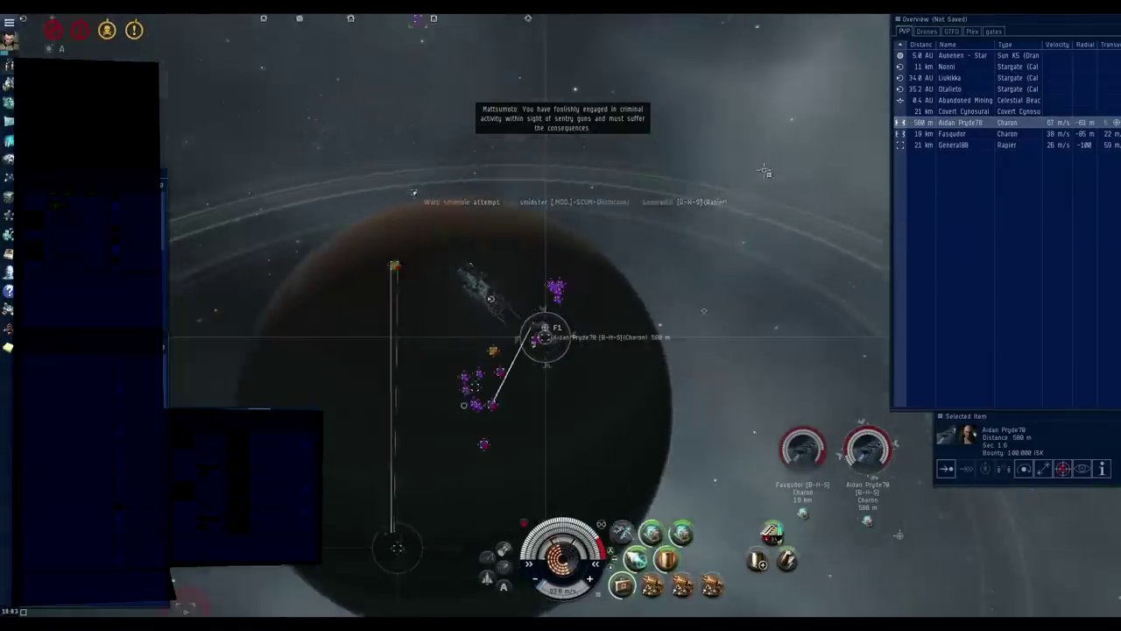
left_click_drag(854, 163, 526, 219)
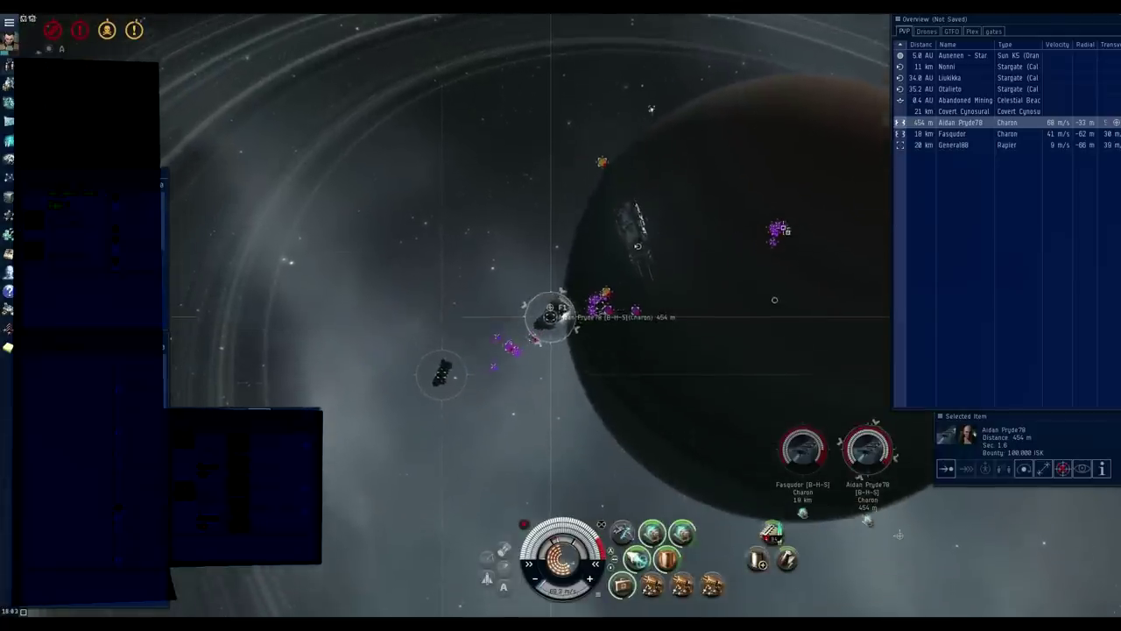
mouse_move(775, 285)
left_mouse_down()
mouse_move(760, 141)
mouse_move(758, 173)
left_mouse_up()
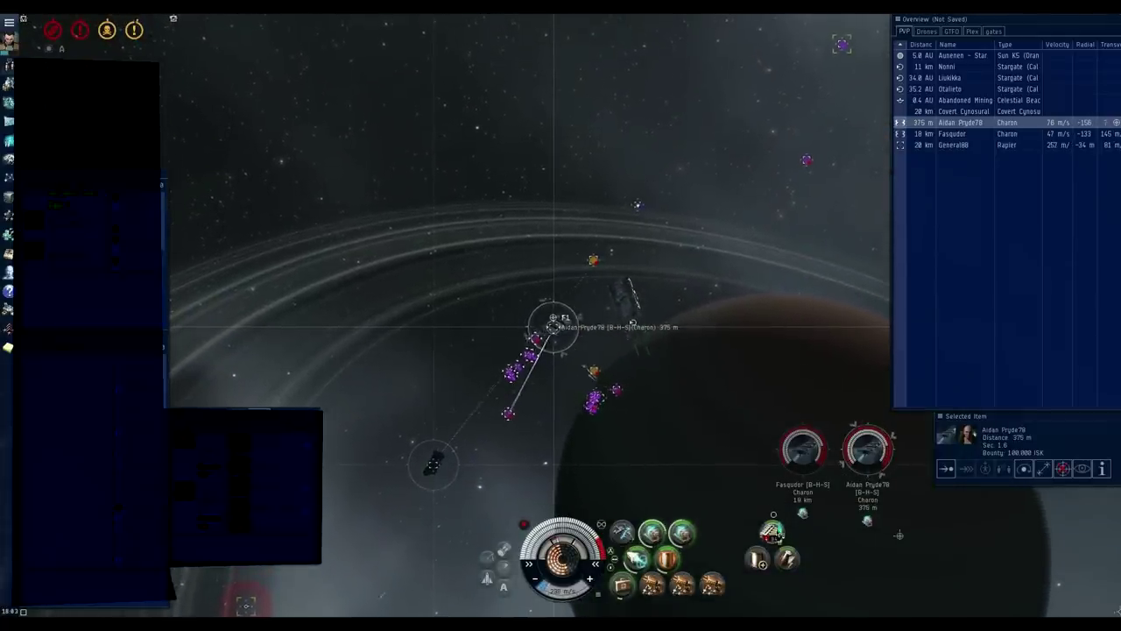
left_click_drag(741, 225, 757, 168)
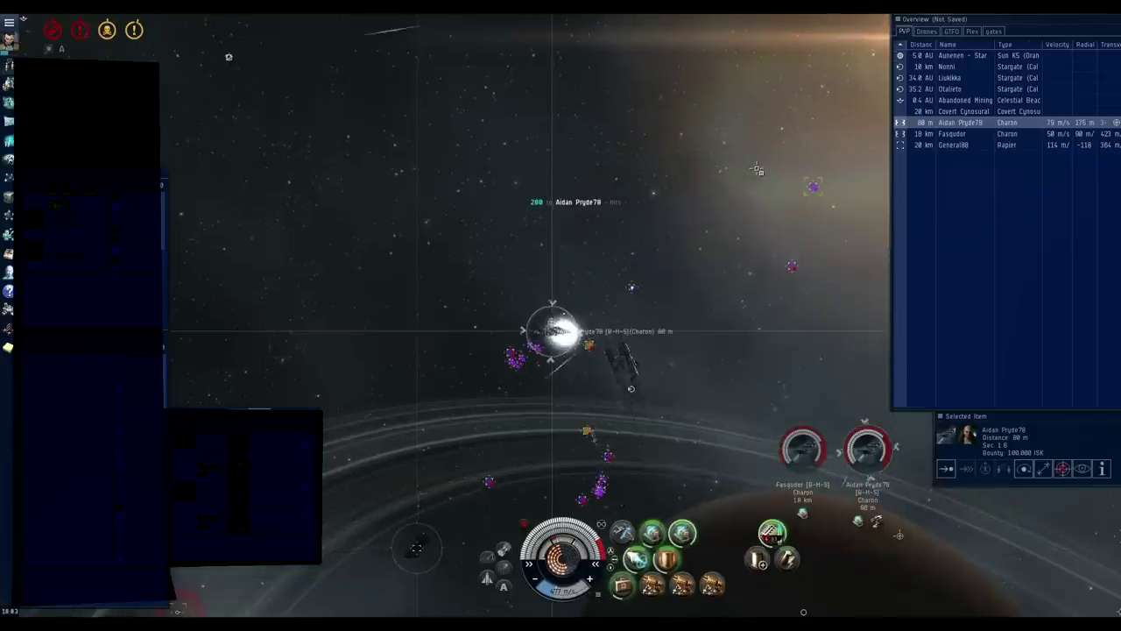
mouse_move(757, 168)
left_mouse_down()
mouse_move(754, 181)
mouse_move(774, 174)
left_mouse_up()
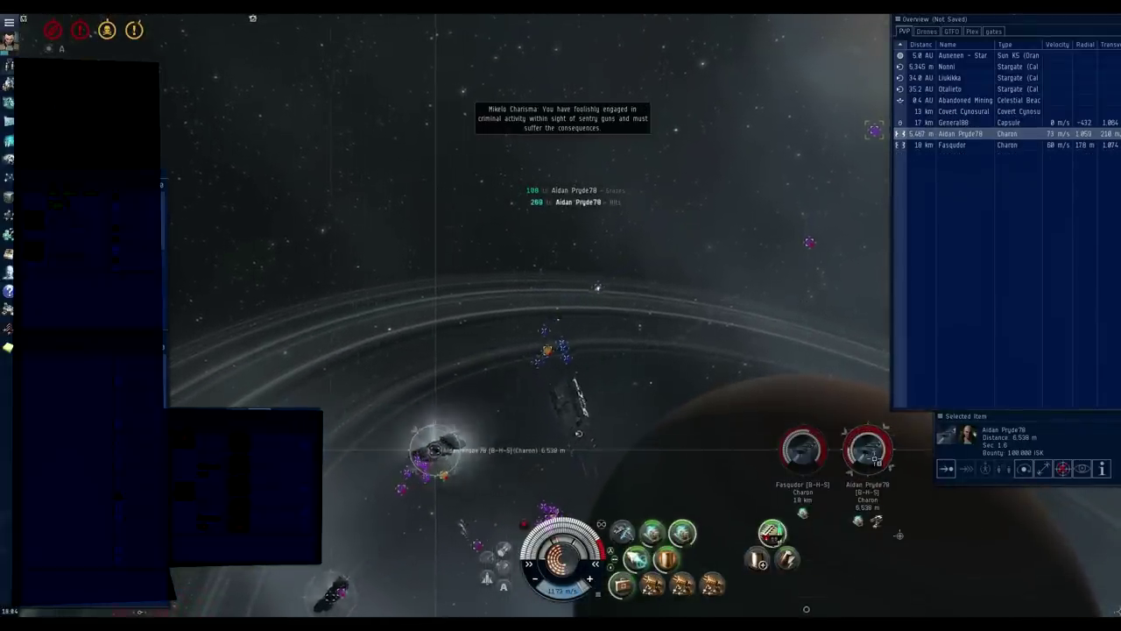
Step: Approach a fleet member and select the second Charon freighter
right_click(873, 449)
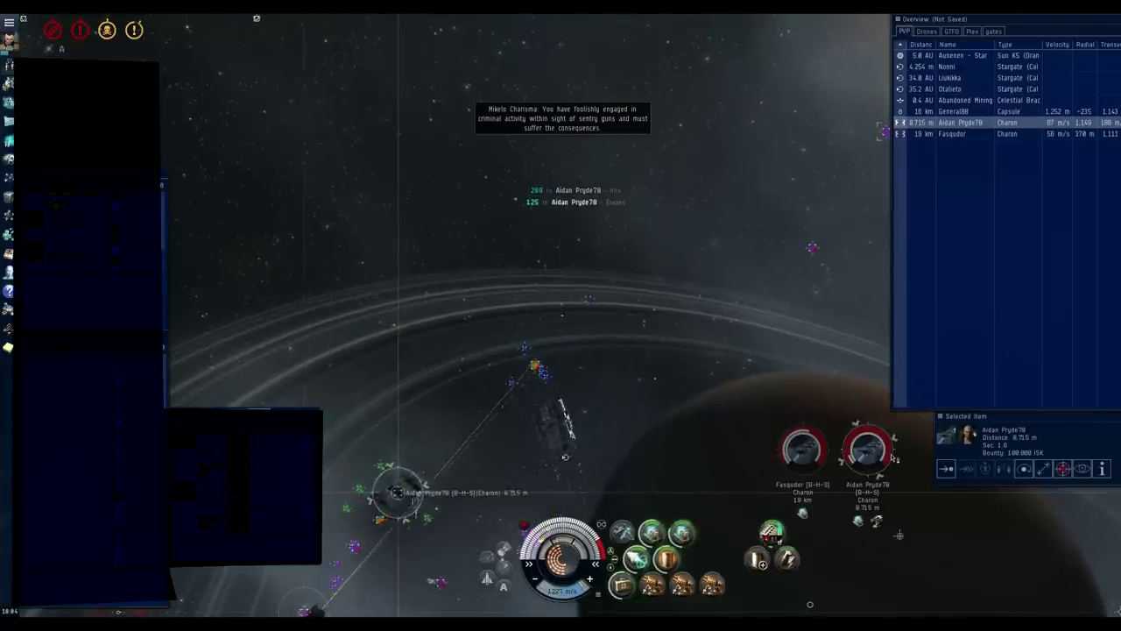
left_click(898, 466)
mouse_move(437, 306)
left_mouse_down()
mouse_move(686, 277)
mouse_move(613, 307)
left_mouse_up()
left_click(637, 335)
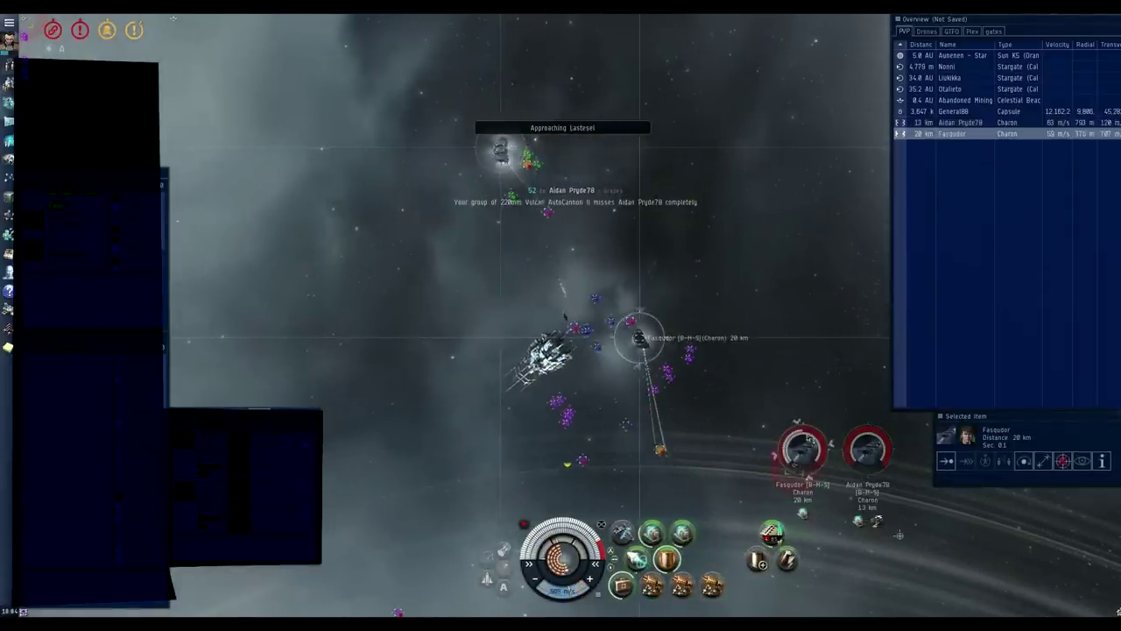
left_click_drag(800, 361, 704, 474)
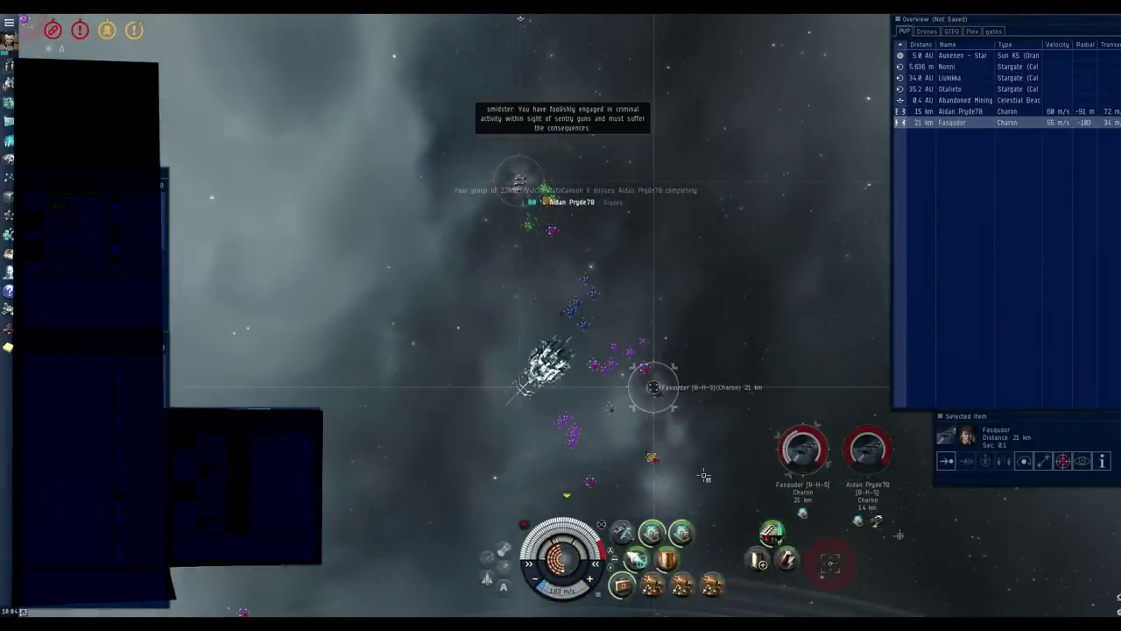
Step: Target Aidan Pryde78's Charon instead of Fasqudor's, orbiting the view around the battle
left_click(867, 451)
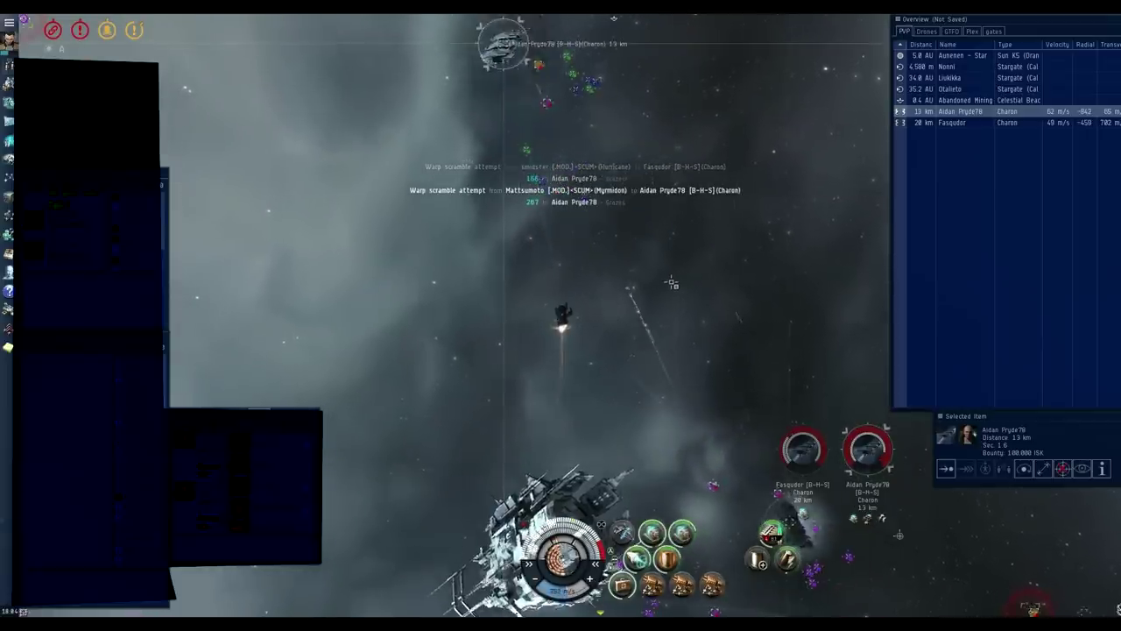
left_click_drag(722, 372, 781, 365)
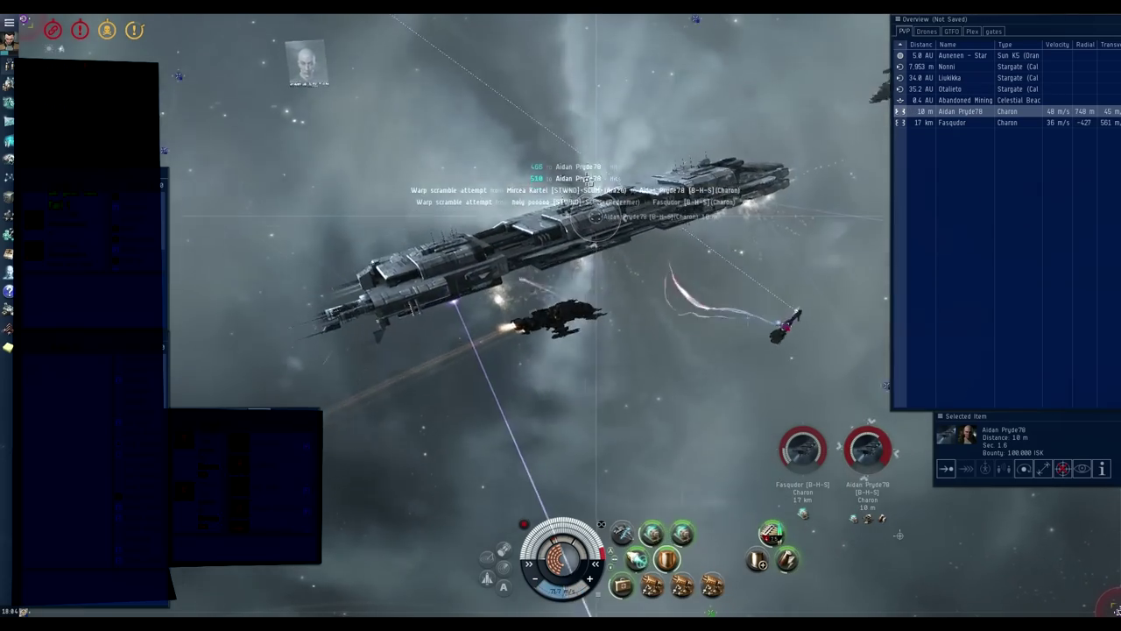
left_click_drag(633, 292, 443, 138)
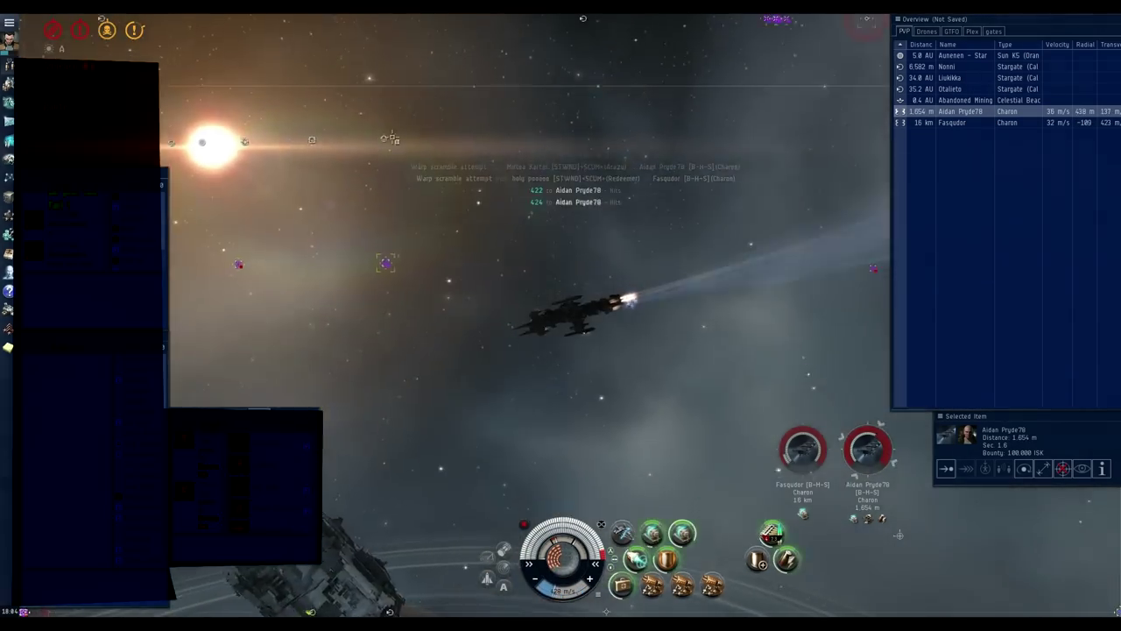
mouse_move(419, 133)
left_mouse_down()
mouse_move(376, 136)
mouse_move(716, 549)
left_mouse_up()
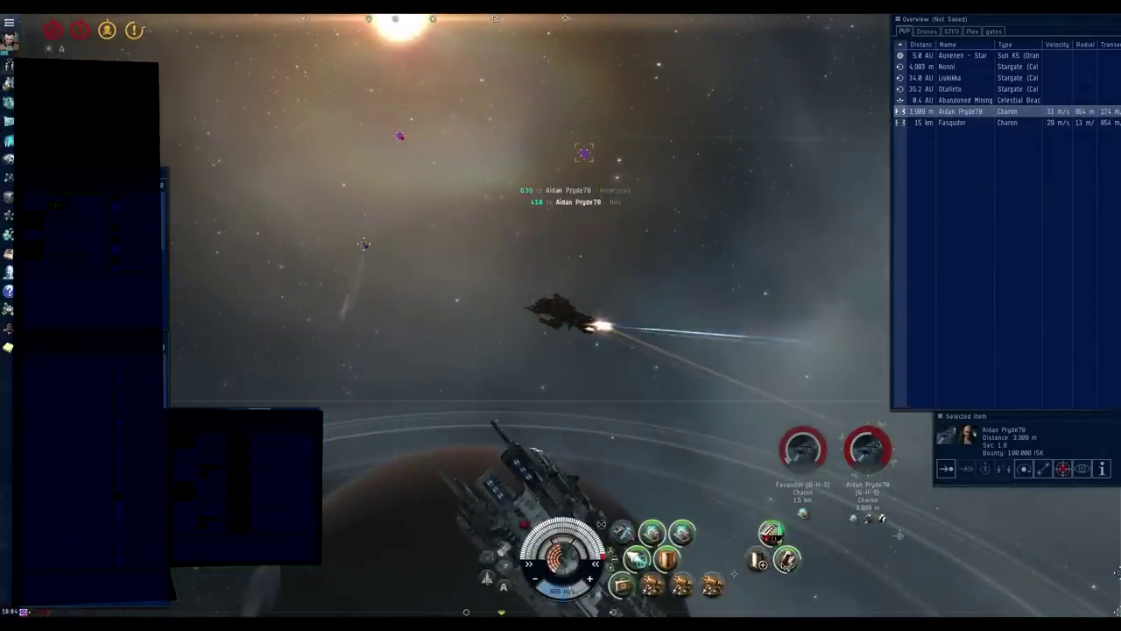
left_click_drag(613, 224, 687, 222)
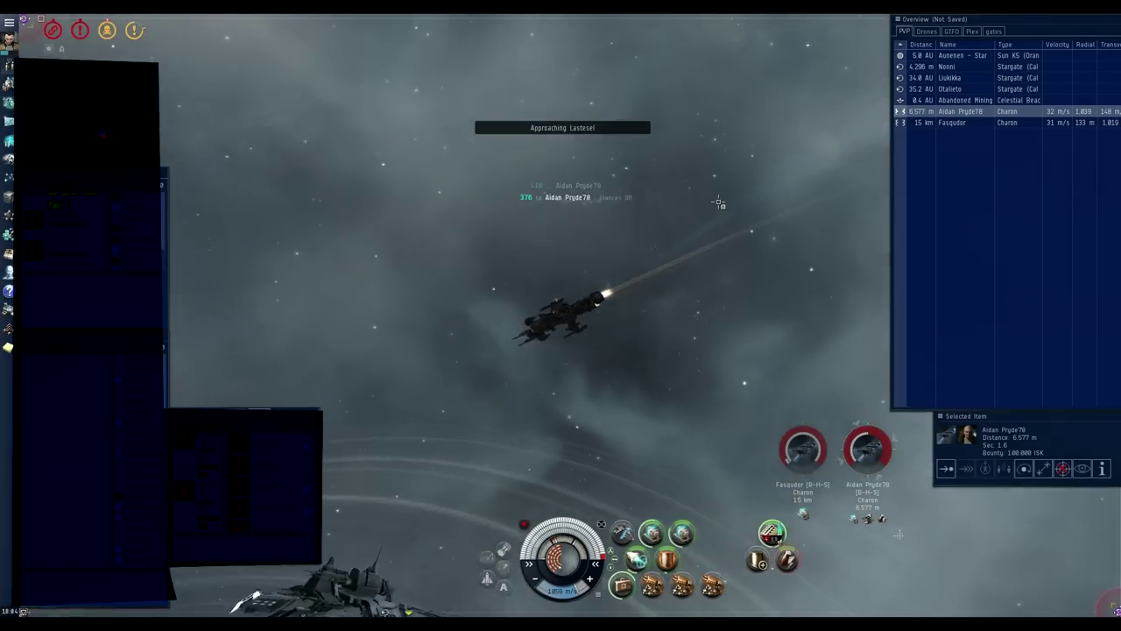
Step: Orbit the camera around the ship and Aidan Pryde78's Charon while closing to about 3 km
left_click_drag(687, 222, 797, 457)
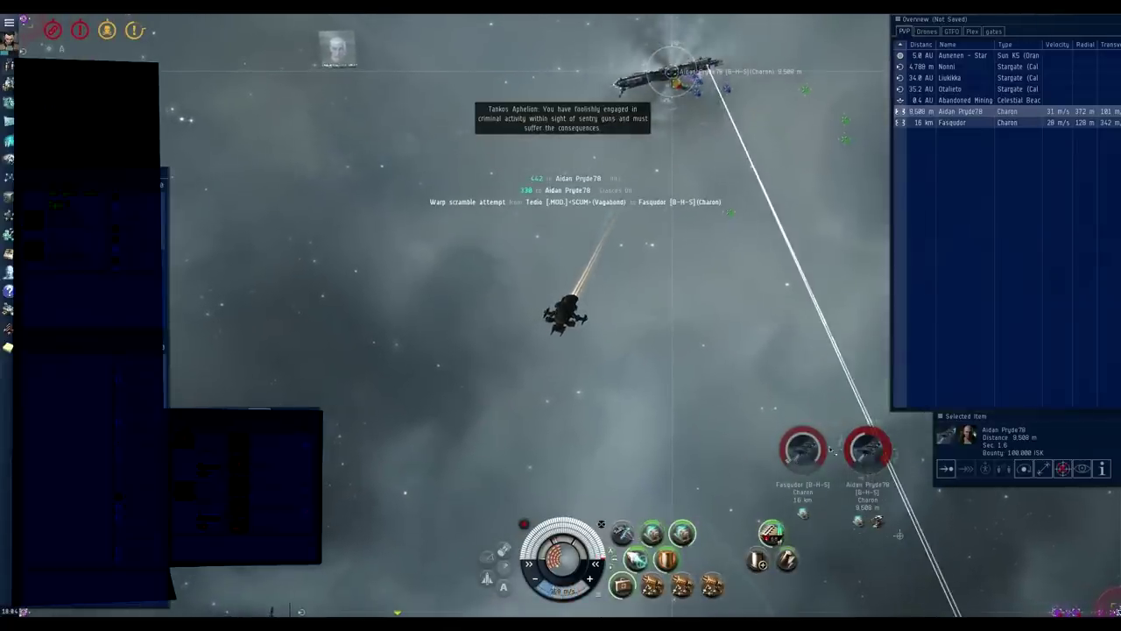
left_click_drag(797, 457, 755, 268)
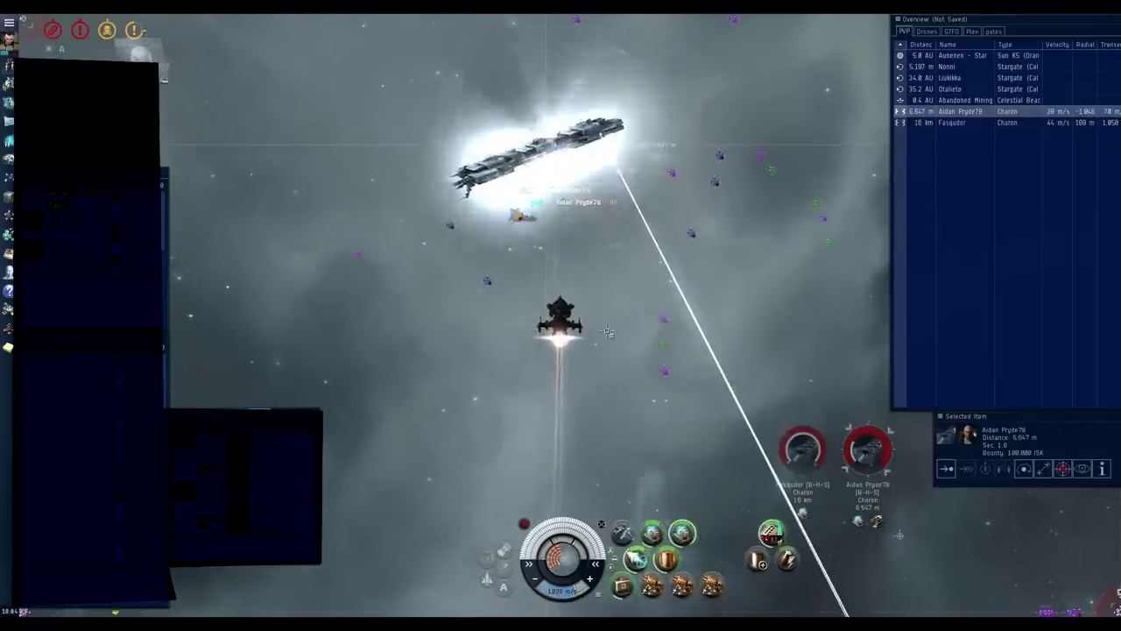
left_click_drag(560, 315, 350, 315)
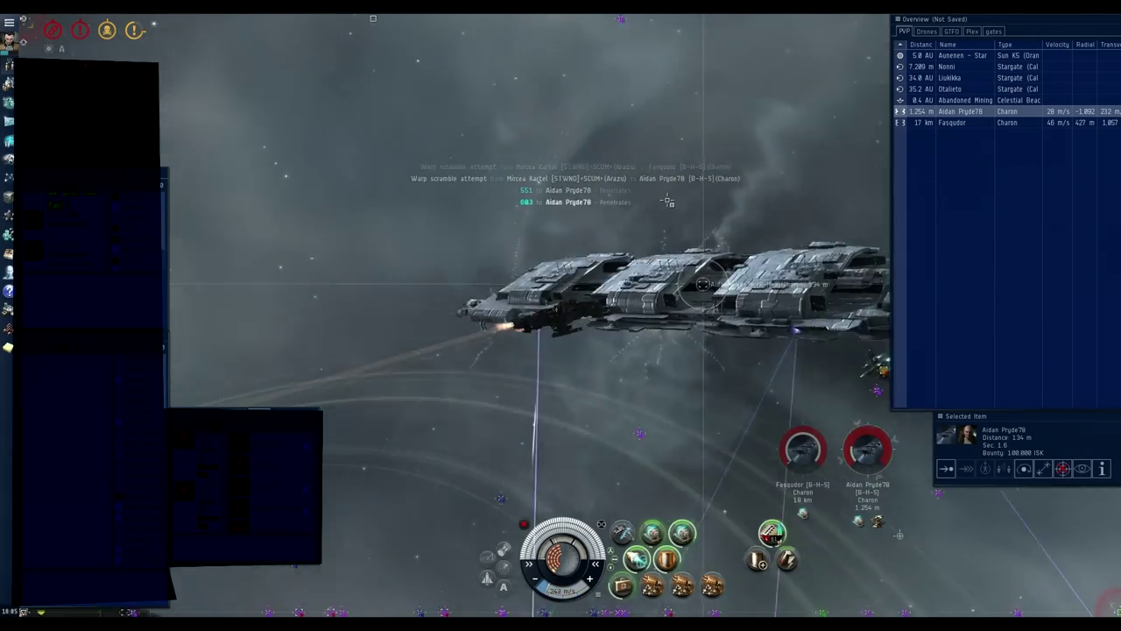
mouse_move(561, 315)
left_mouse_down()
mouse_move(648, 176)
mouse_move(578, 138)
left_mouse_up()
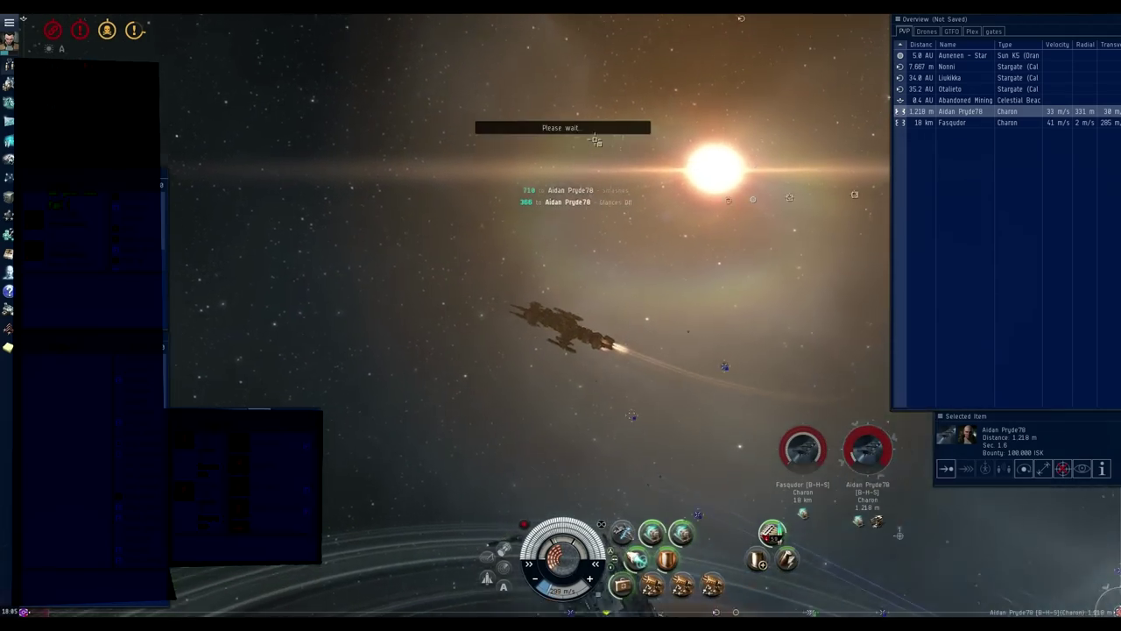
left_click_drag(578, 137, 824, 214)
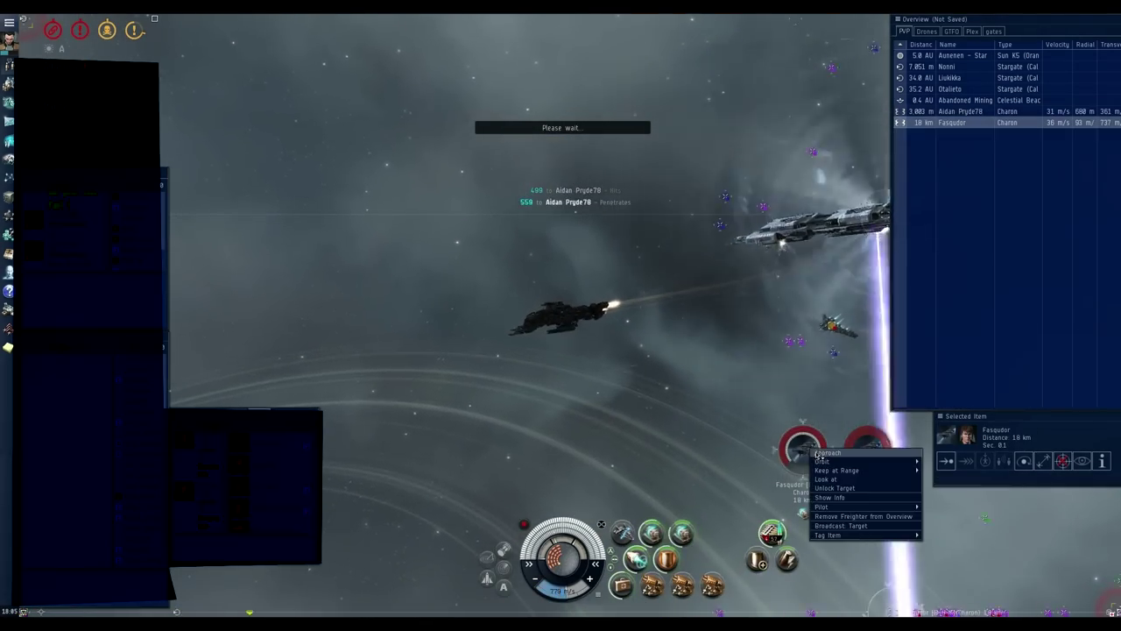
Step: Head toward Fasqudor's Charon, ASD Tribal, viewing the ship from behind
left_click_drag(823, 215, 561, 351)
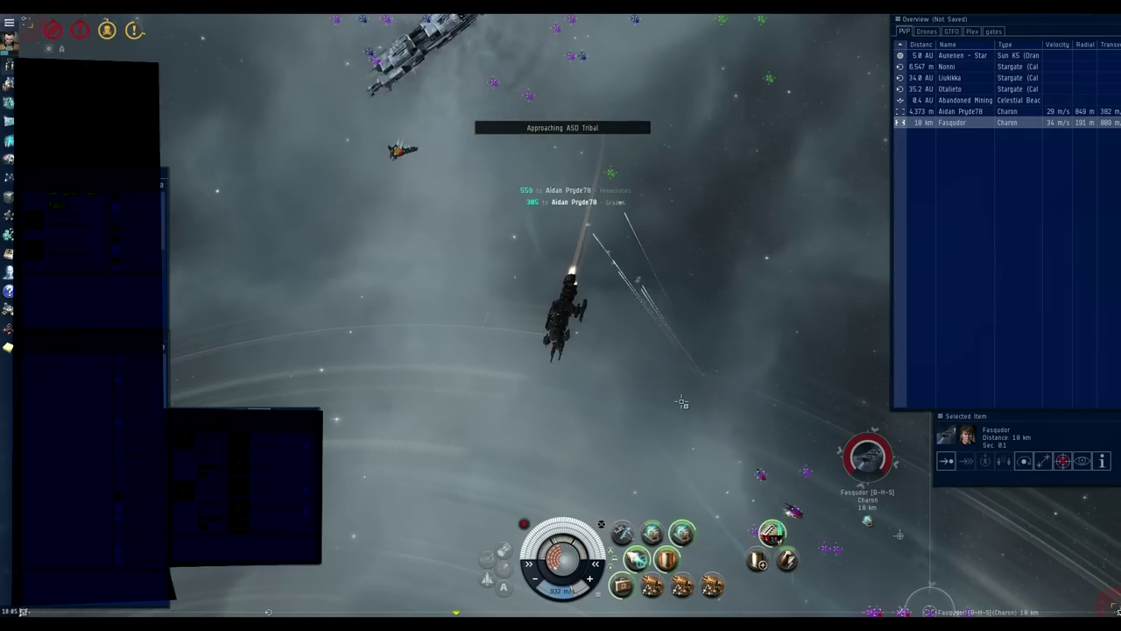
mouse_move(682, 402)
left_mouse_down()
mouse_move(733, 305)
mouse_move(817, 340)
left_mouse_up()
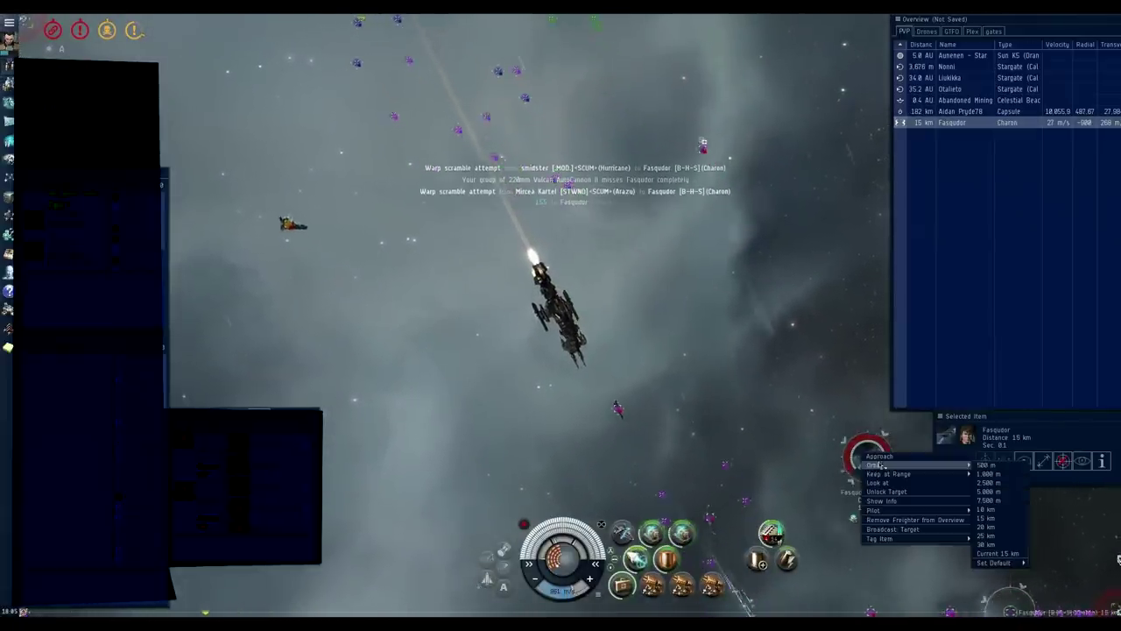
Step: Orbit the view to watch Fasqudor's scrambled Charon, ASD Tribal, until it starts exploding
left_click_drag(718, 561, 650, 514)
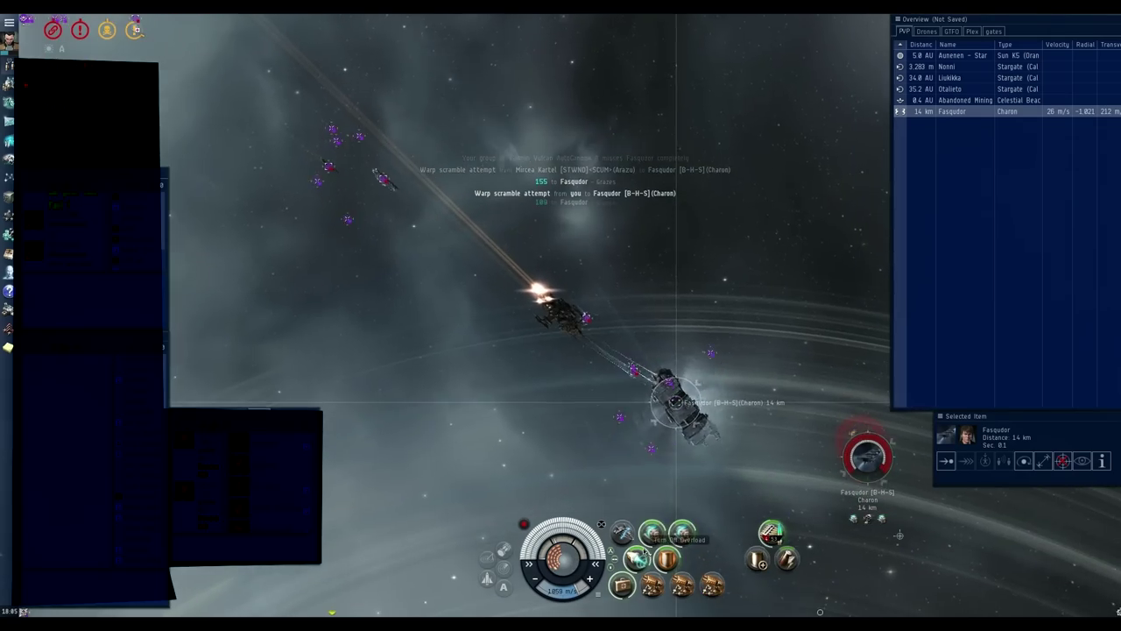
mouse_move(708, 339)
left_mouse_down()
mouse_move(567, 266)
mouse_move(553, 283)
left_mouse_up()
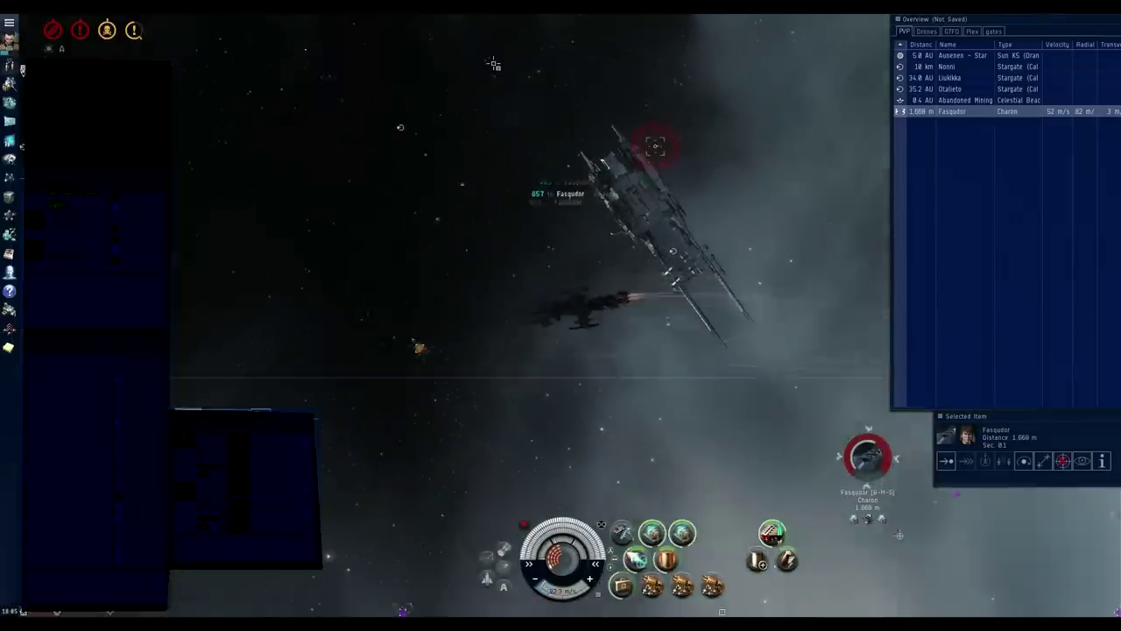
left_click_drag(493, 63, 633, 500)
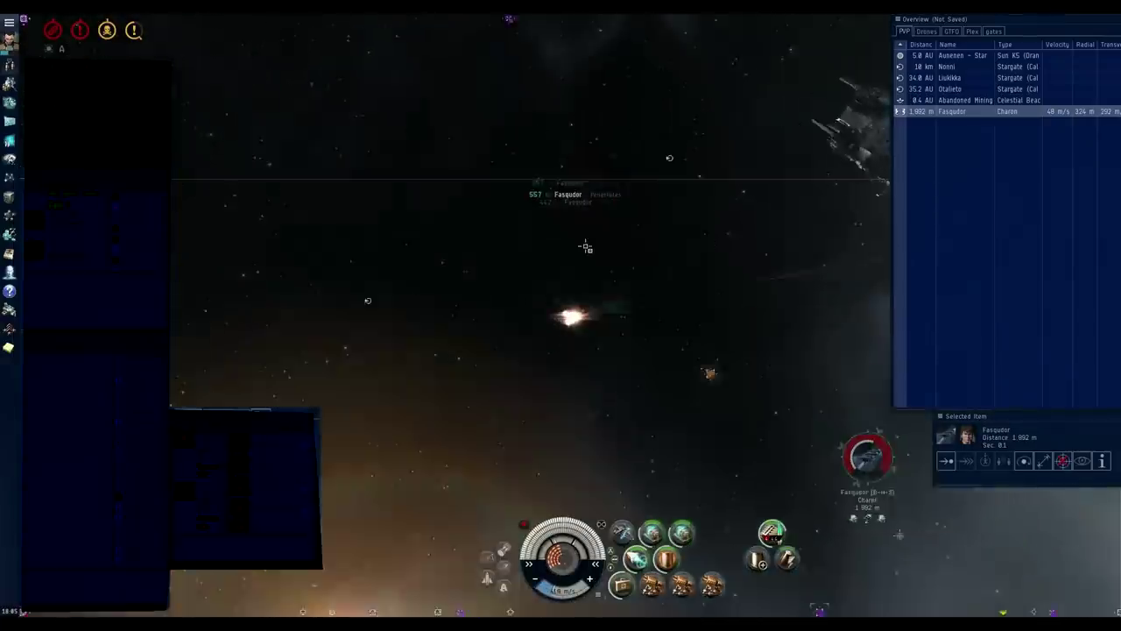
mouse_move(644, 361)
left_mouse_down()
mouse_move(660, 252)
mouse_move(682, 223)
mouse_move(717, 216)
left_mouse_up()
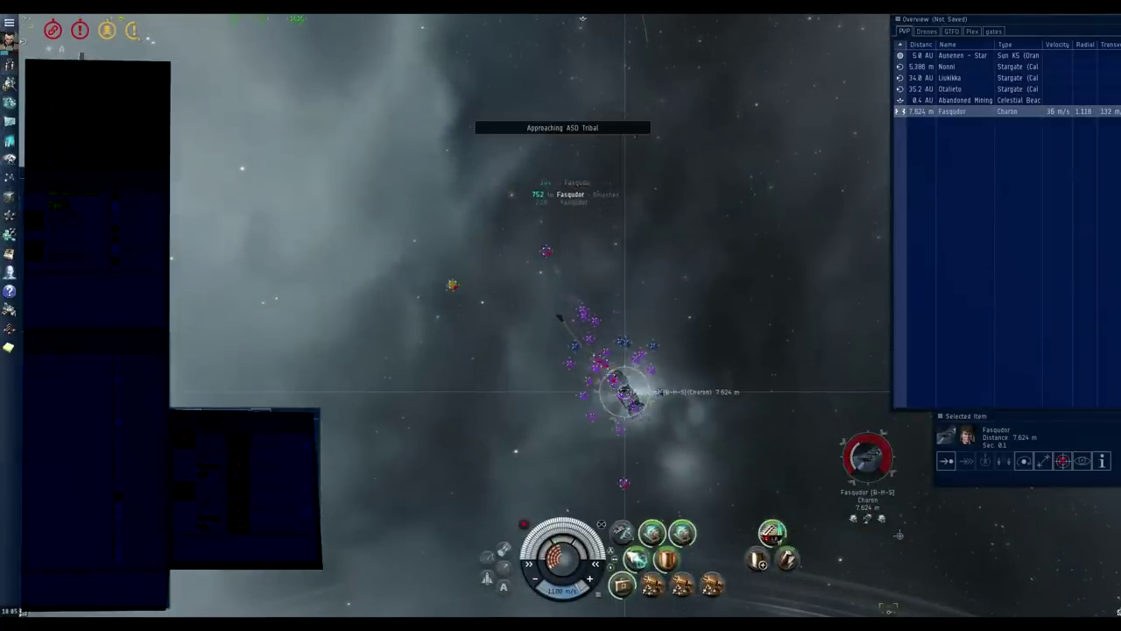
left_click_drag(561, 315, 613, 289)
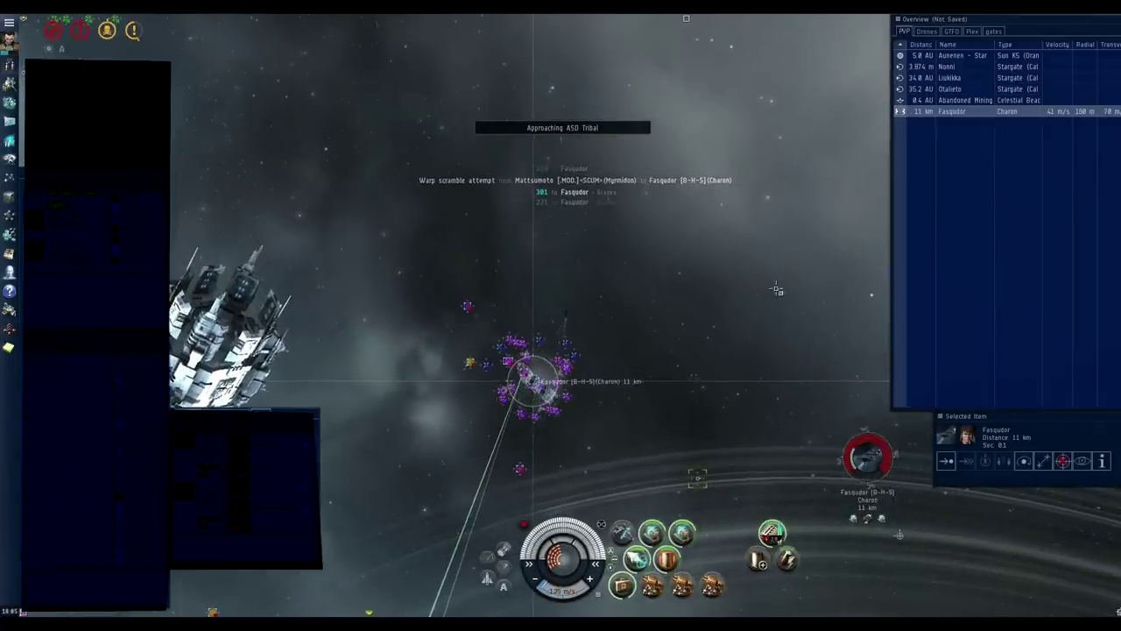
left_click_drag(613, 350, 754, 282)
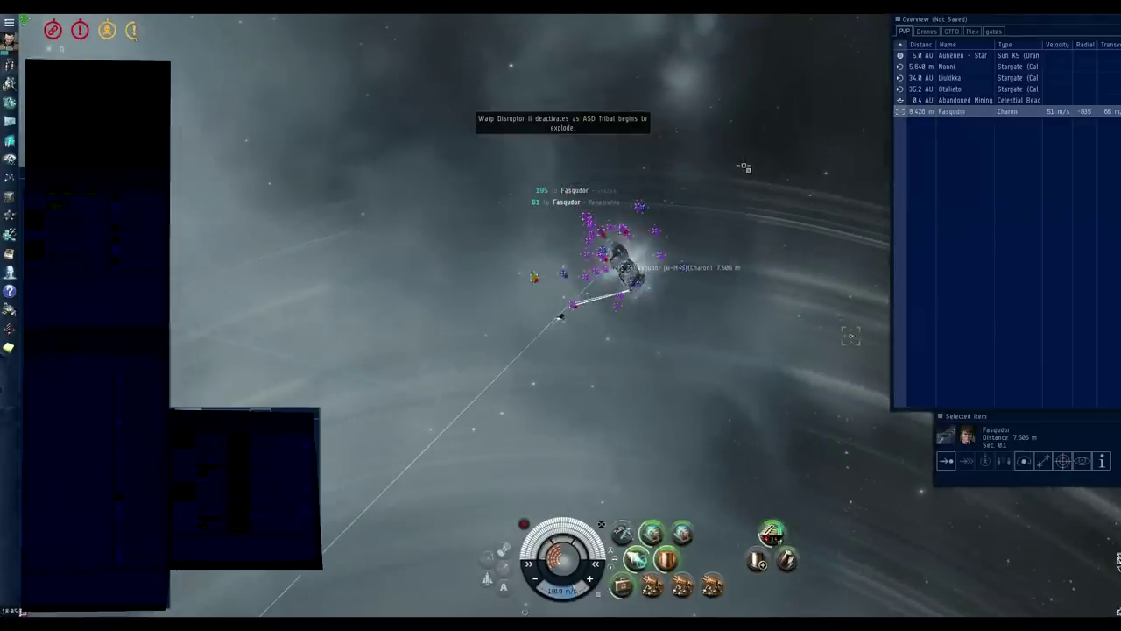
Step: Approach the wreck of ASD Tribal and bring up actions for Fasqudor's escape pod
left_click_drag(707, 232, 715, 172)
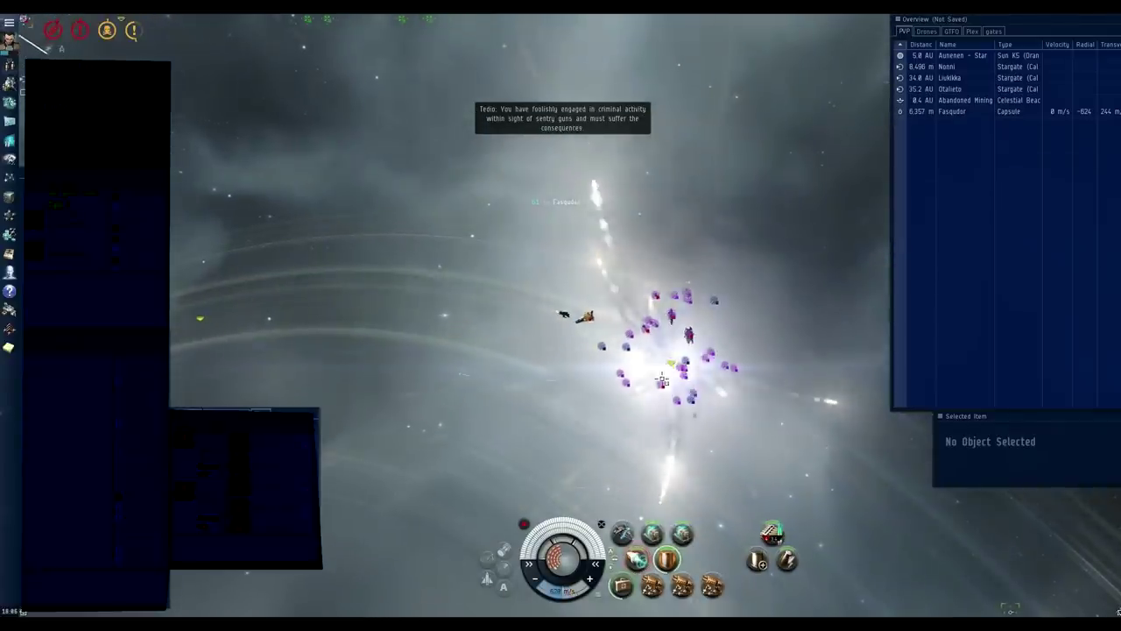
left_click(663, 379)
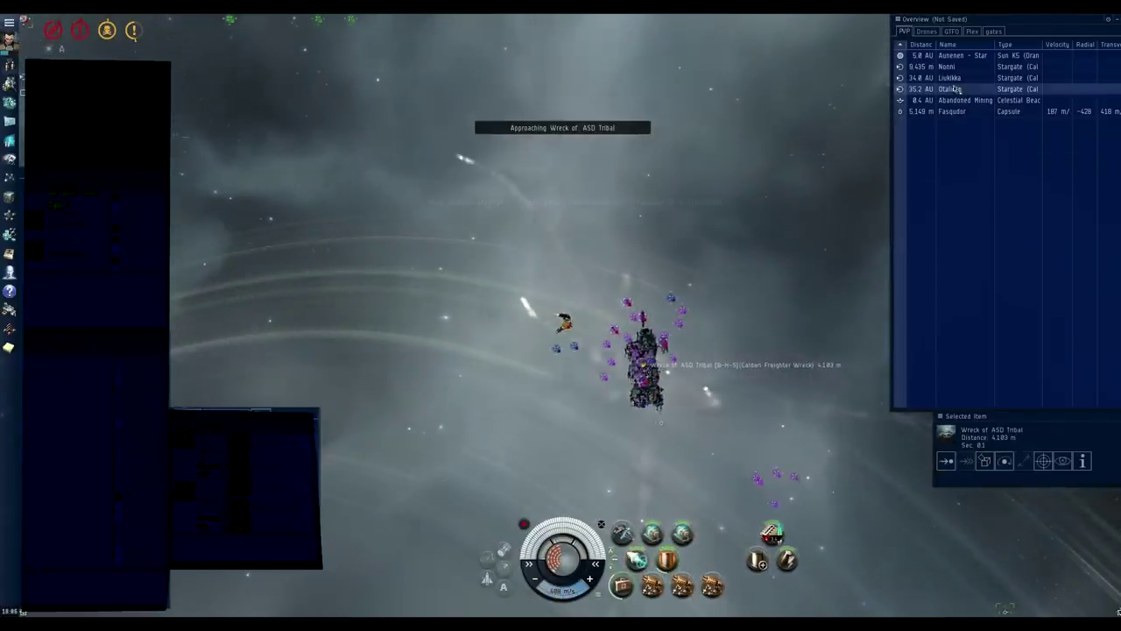
left_click(955, 111)
right_click(946, 111)
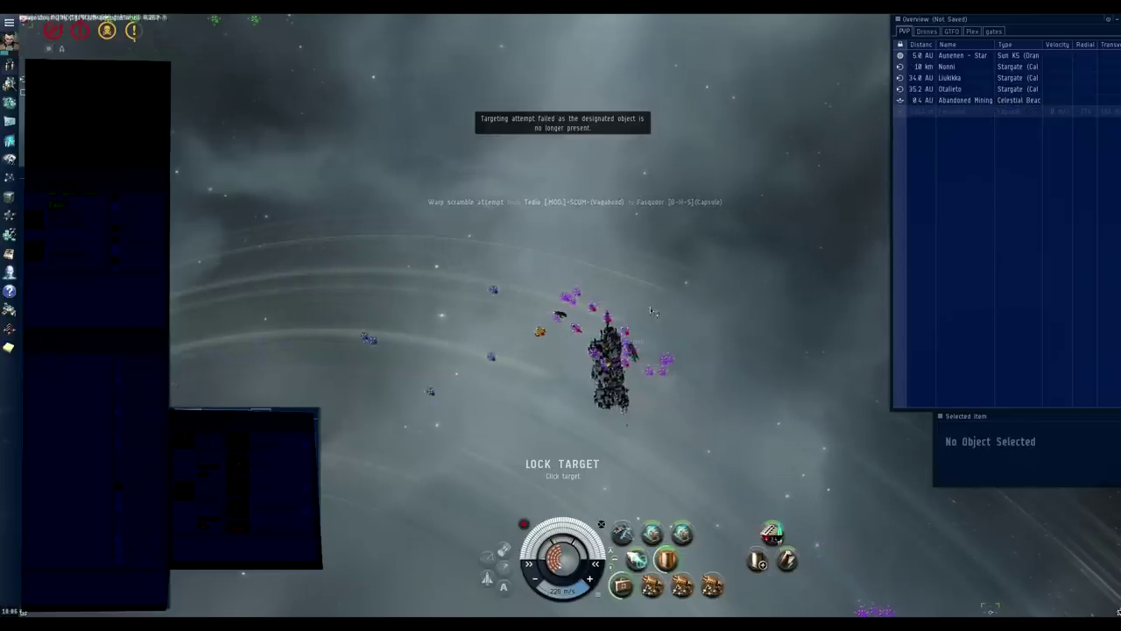
left_click_drag(650, 306, 613, 341)
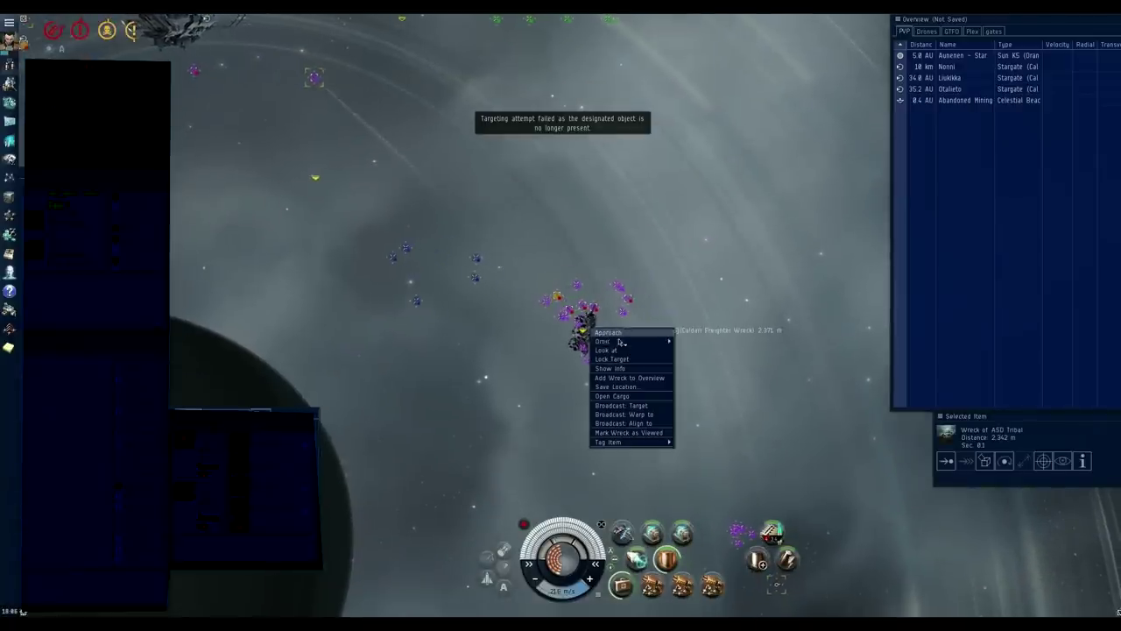
Step: Dismiss the wreck's action list and close its cargo window
left_click(690, 341)
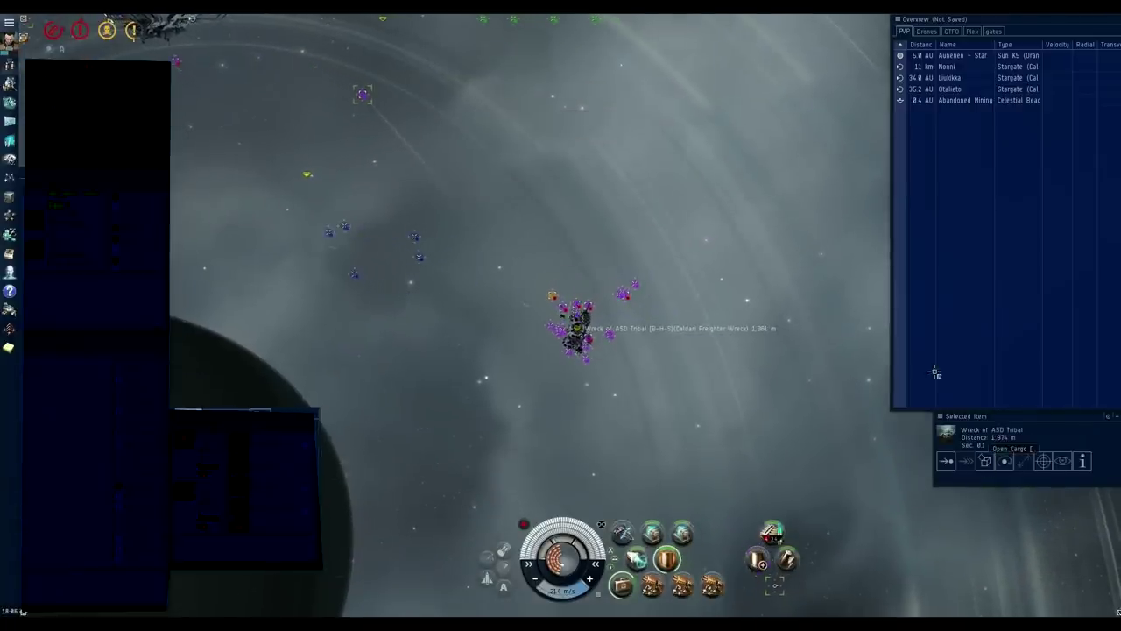
left_click(500, 35)
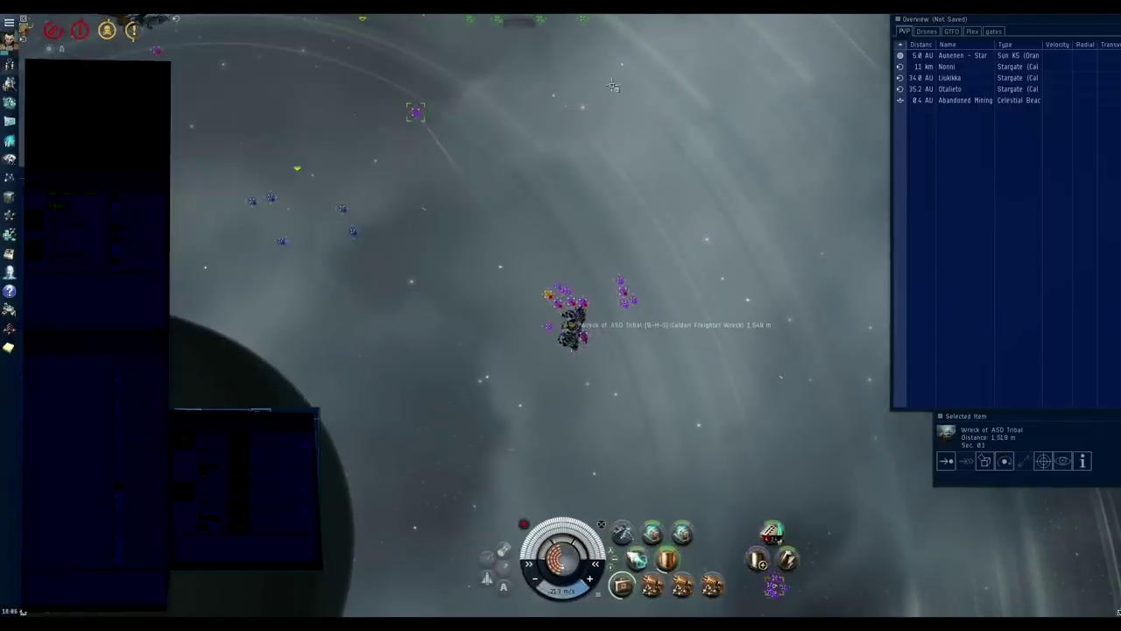